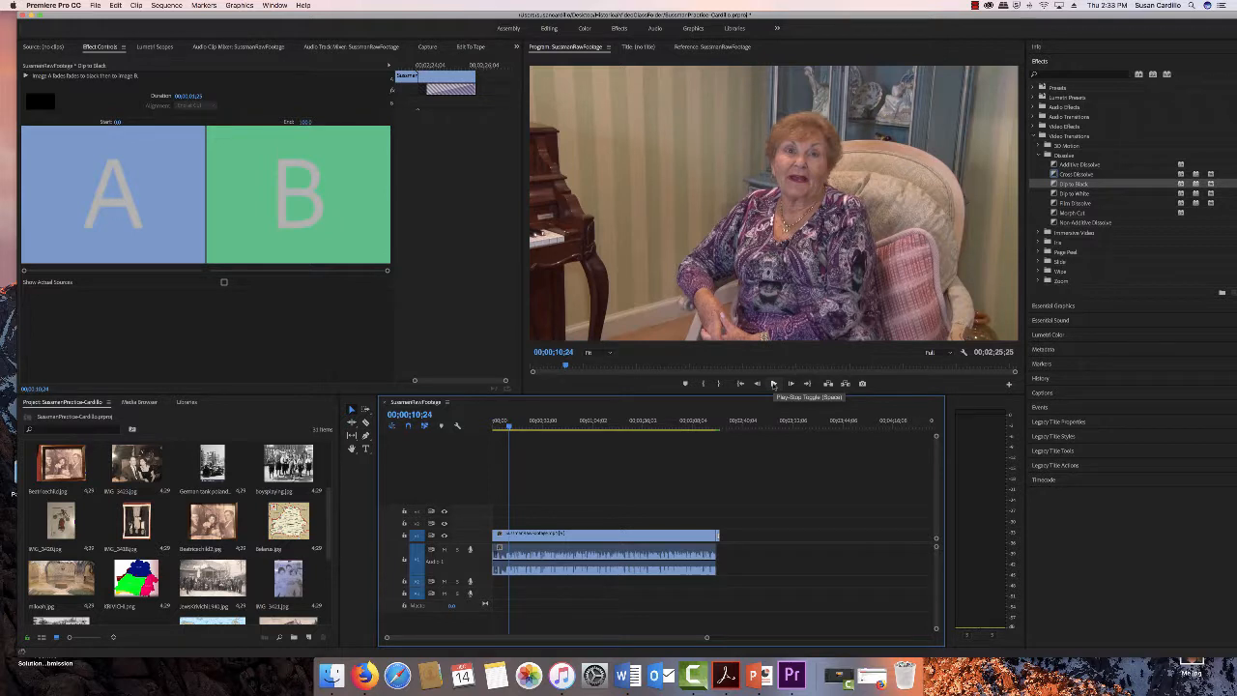
- Play back the interview and park the playhead at about 00;00;13;18 to find where an image should appear
{"action": "left_click", "coordinate": [773, 384]}
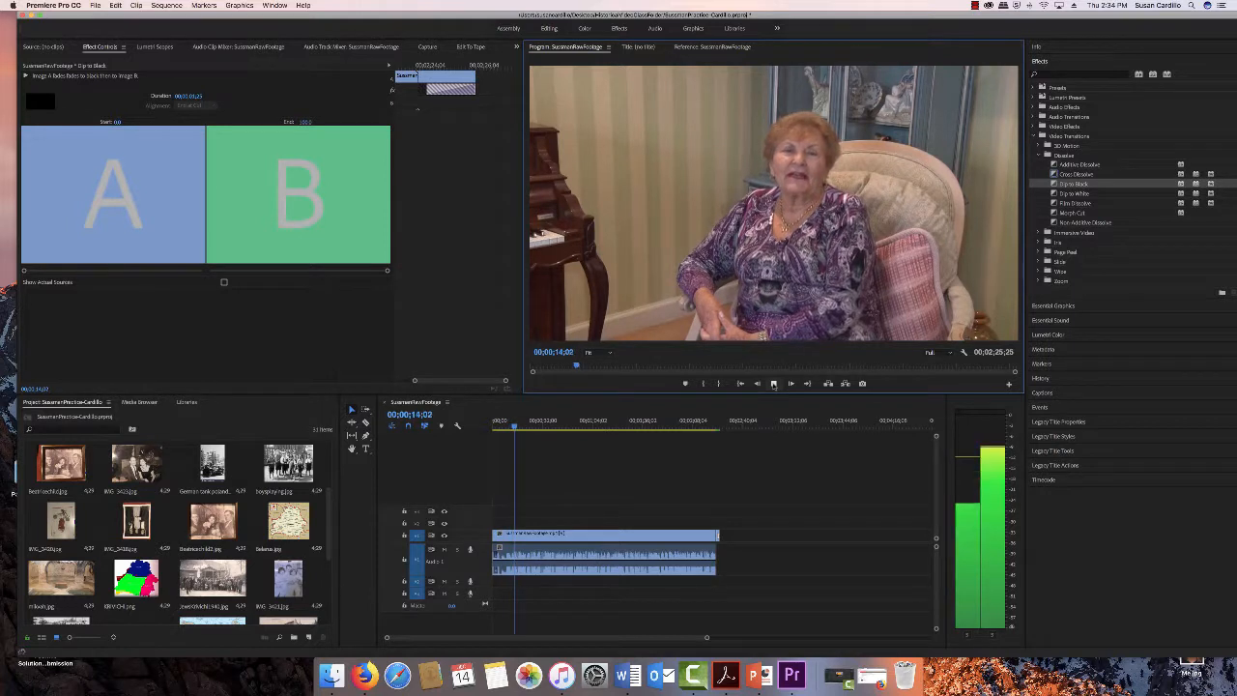
{"action": "left_click", "coordinate": [773, 383]}
{"action": "left_click", "coordinate": [509, 427]}
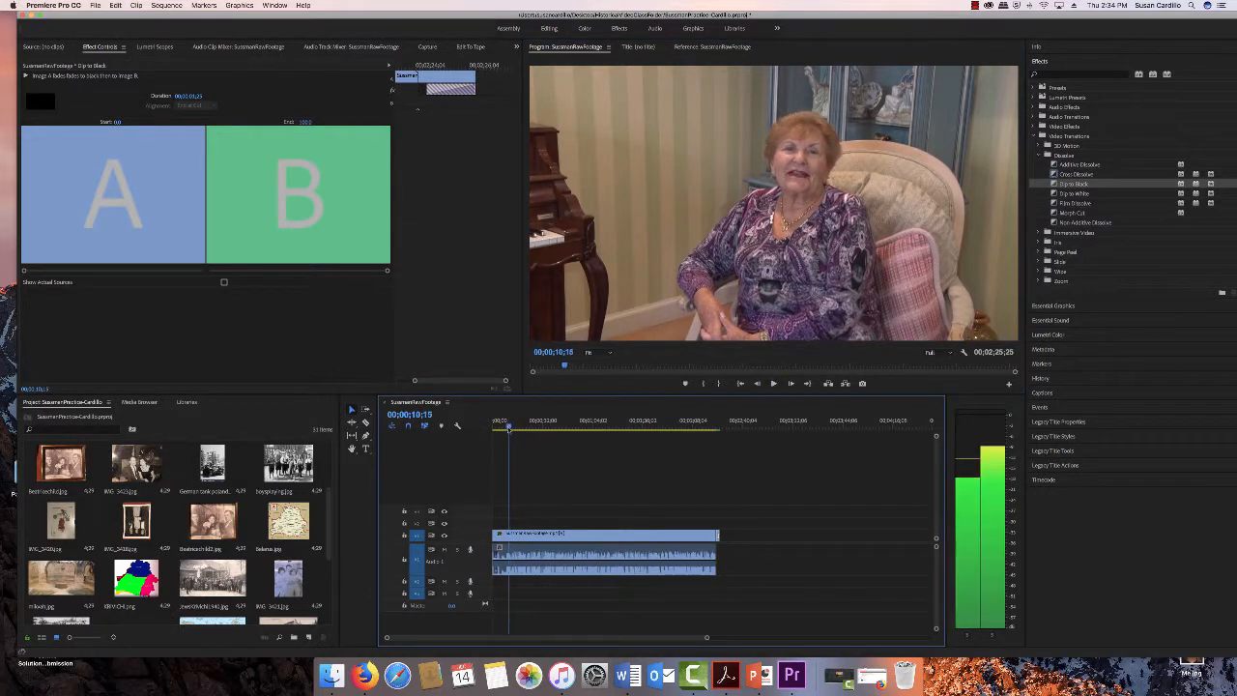
{"action": "left_click", "coordinate": [506, 426]}
{"action": "left_click", "coordinate": [774, 384]}
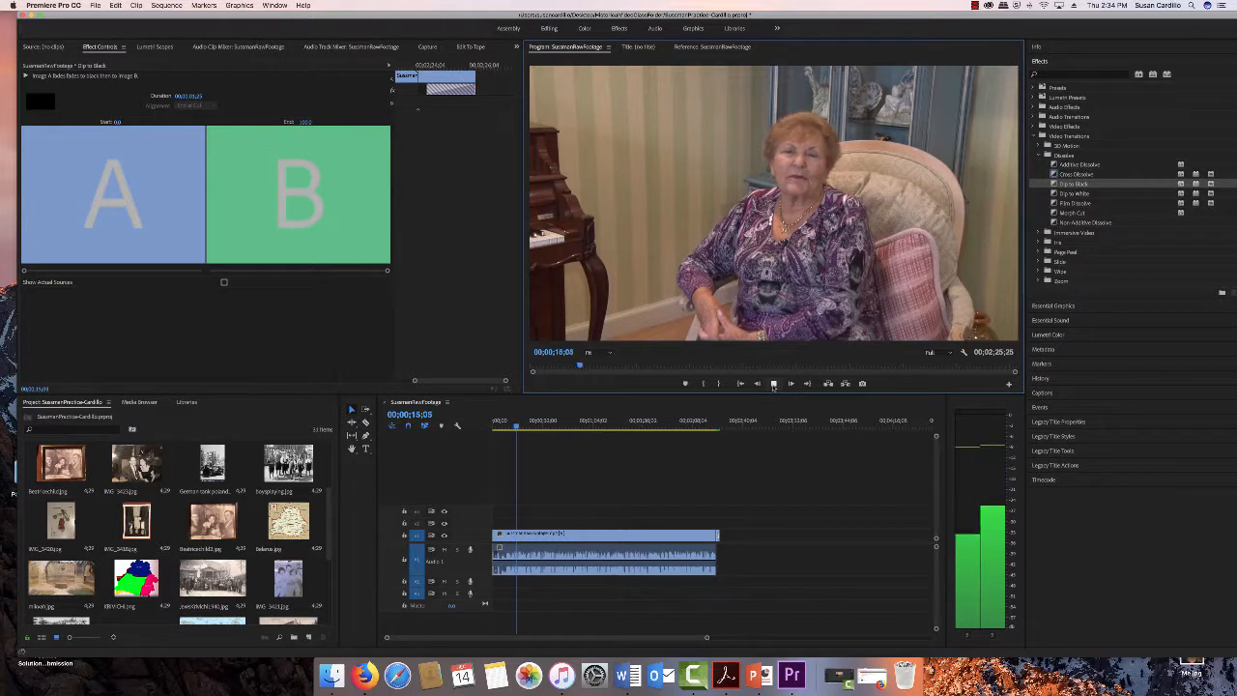
{"action": "left_click", "coordinate": [773, 386]}
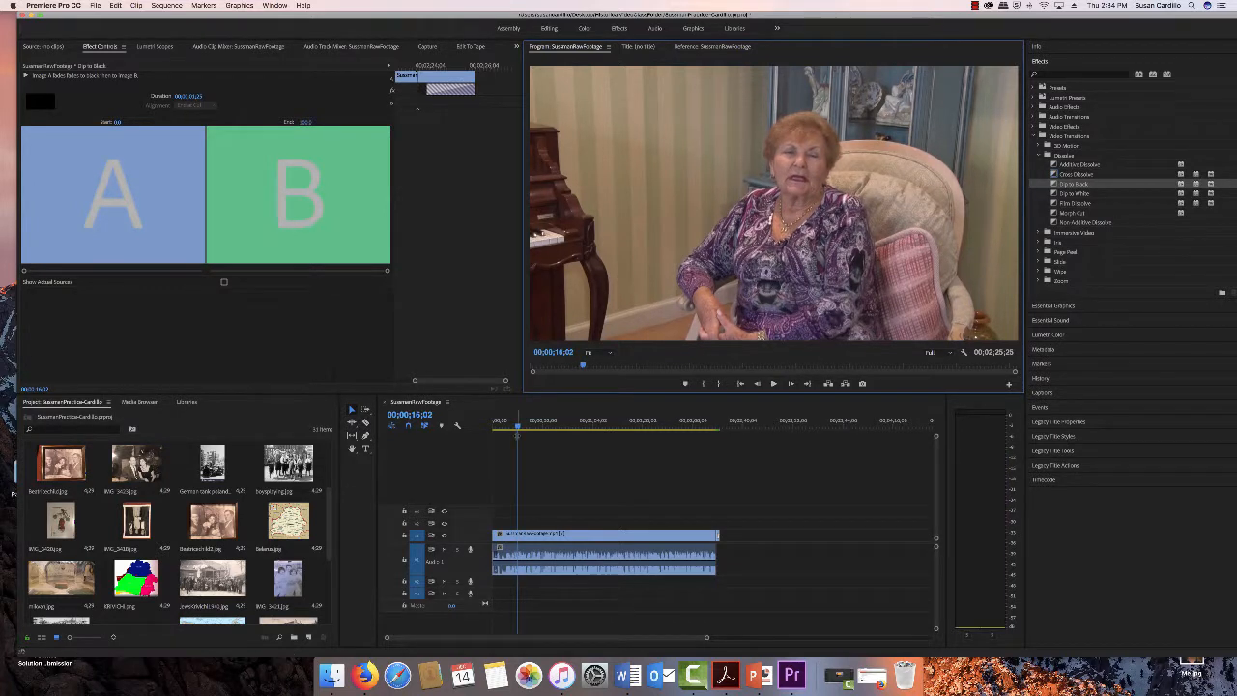
{"action": "left_click_drag", "start_coordinate": [518, 428], "coordinate": [512, 428]}
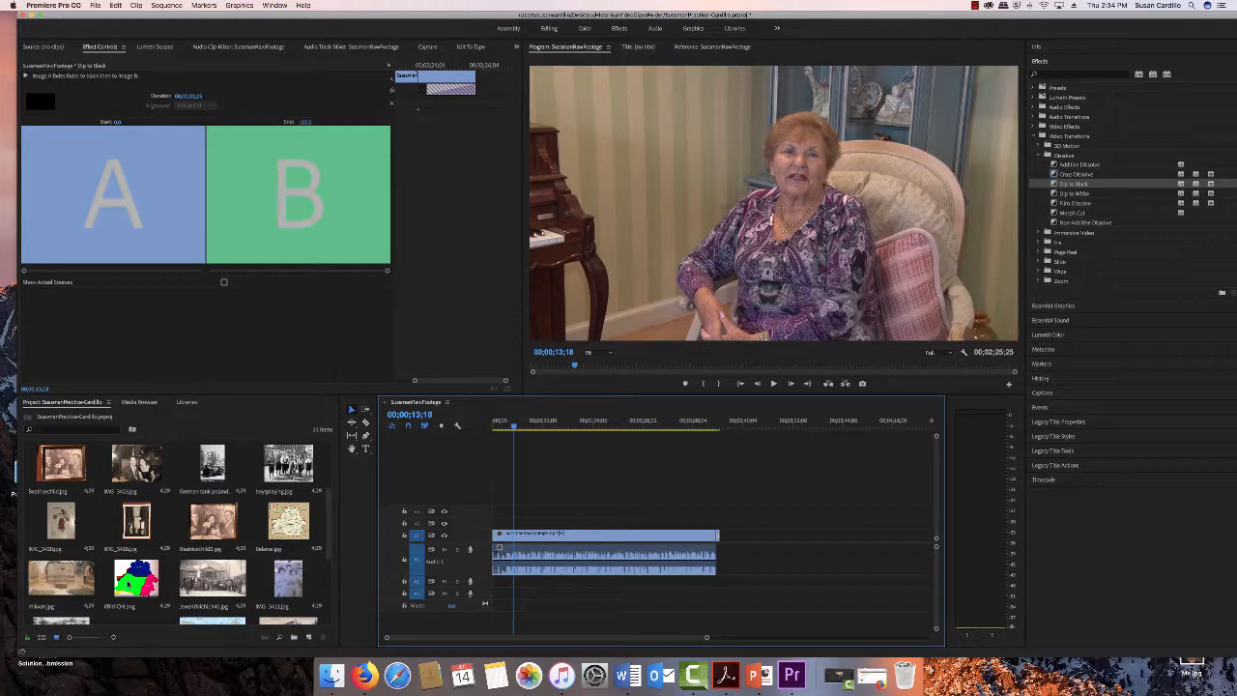
- Place the Krivichi map image on the video track above the interview at the playhead and preview it
{"action": "left_click_drag", "start_coordinate": [136, 580], "coordinate": [518, 526]}
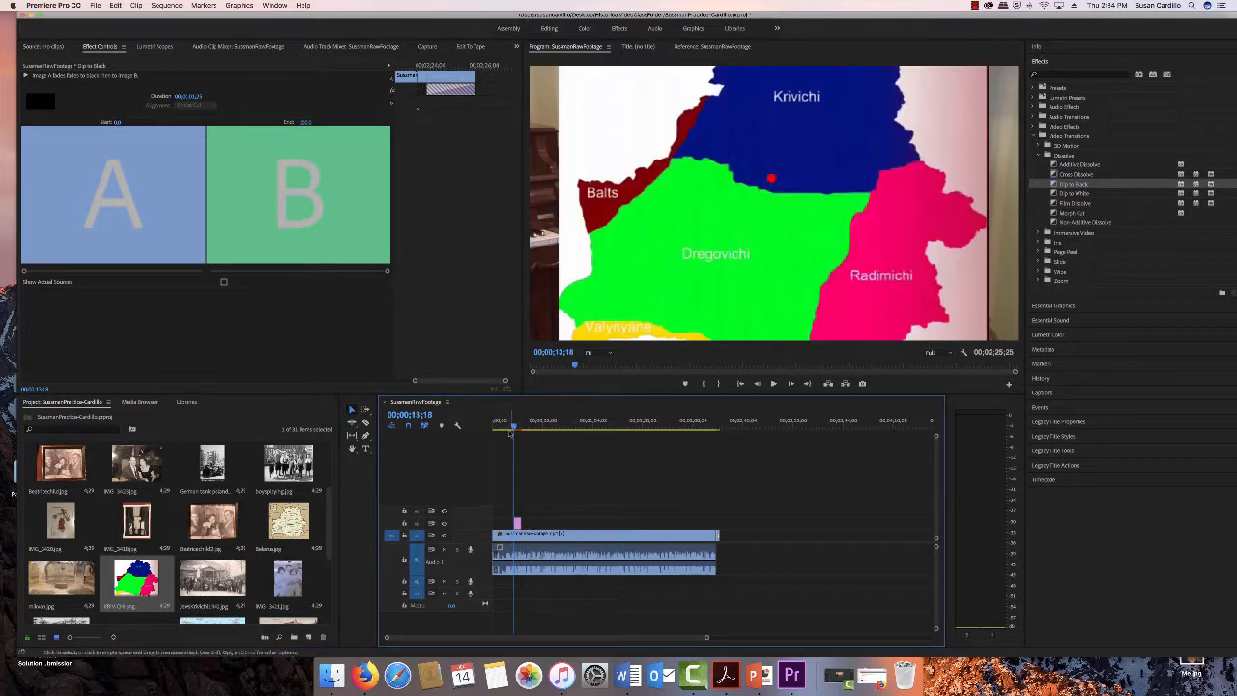
{"action": "key", "text": "space"}
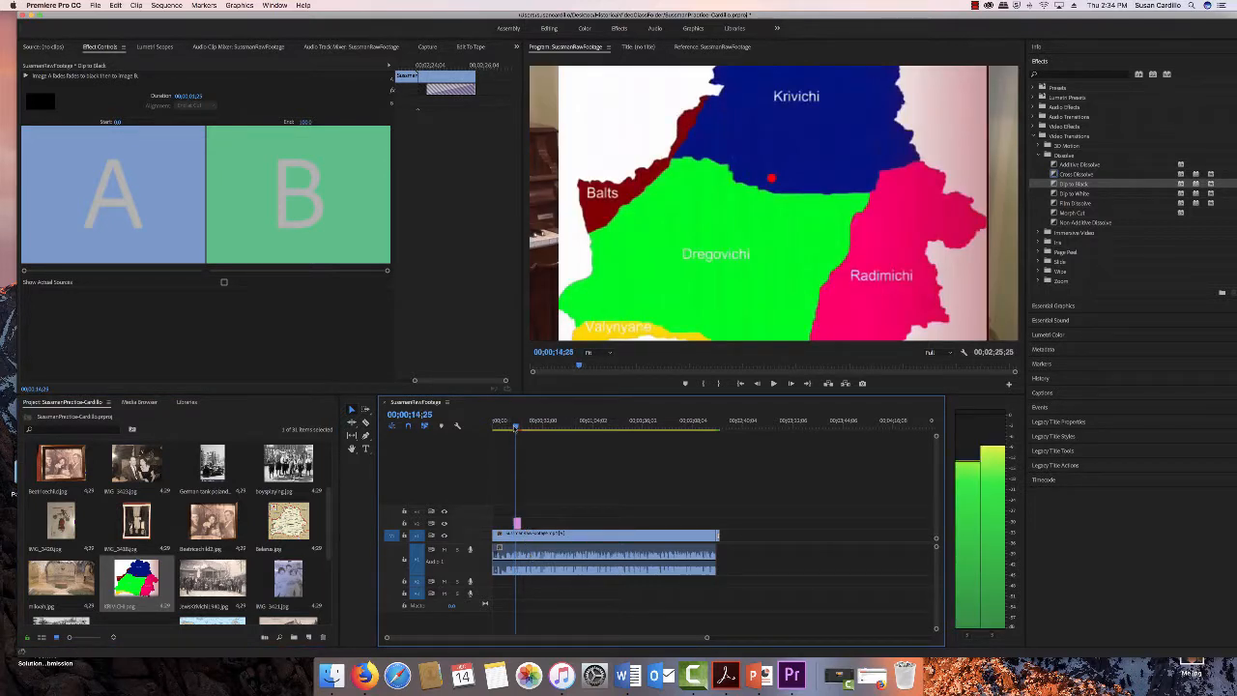
{"action": "key", "text": "space"}
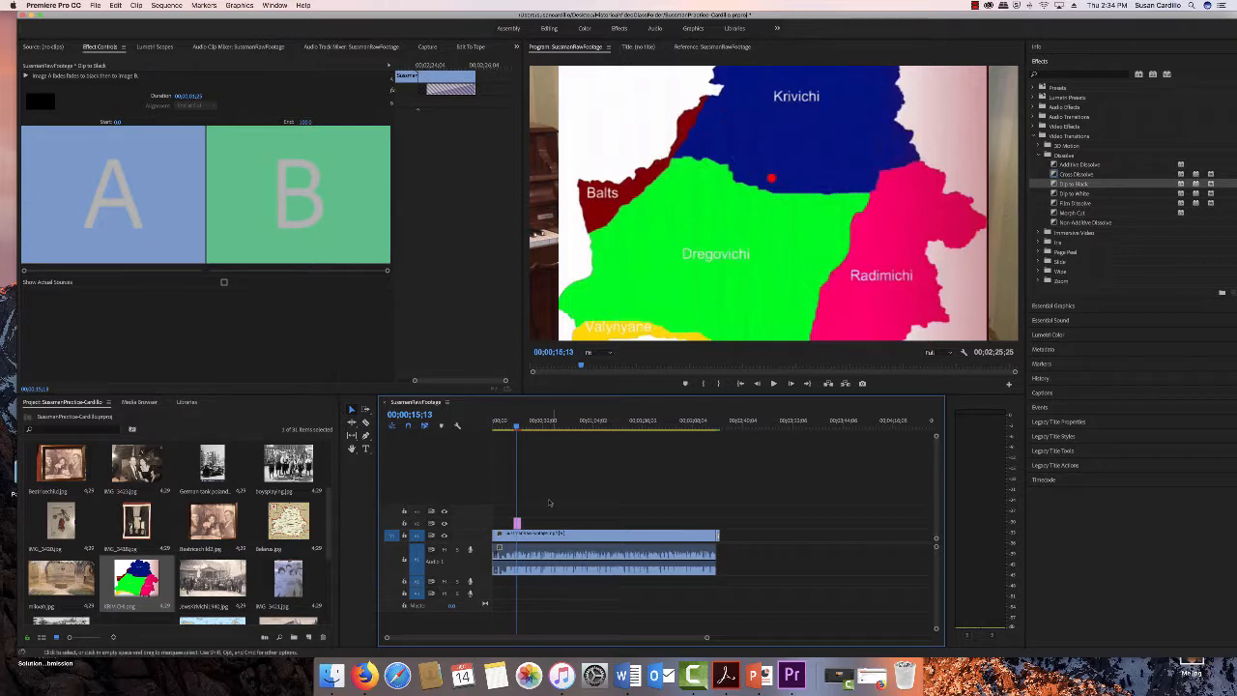
- Open the Krivichi map clip's Motion settings and enlarge its scale so the map fills the frame
{"action": "double_click", "coordinate": [517, 527]}
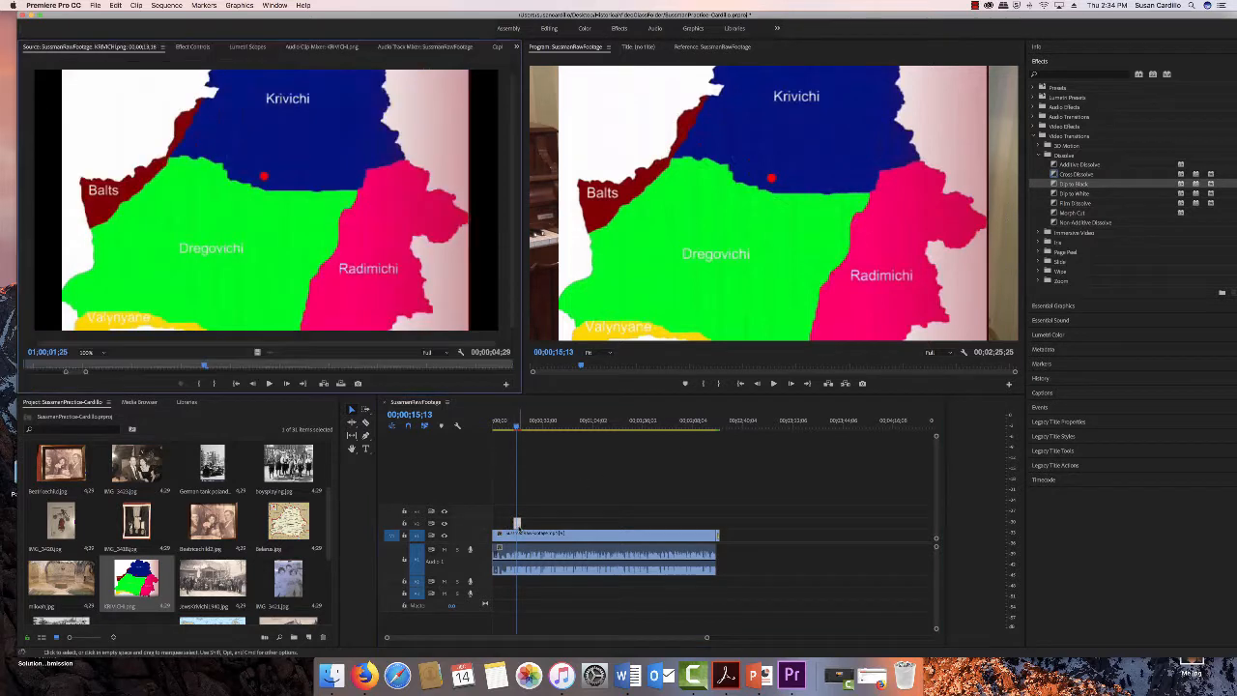
{"action": "left_click", "coordinate": [190, 47]}
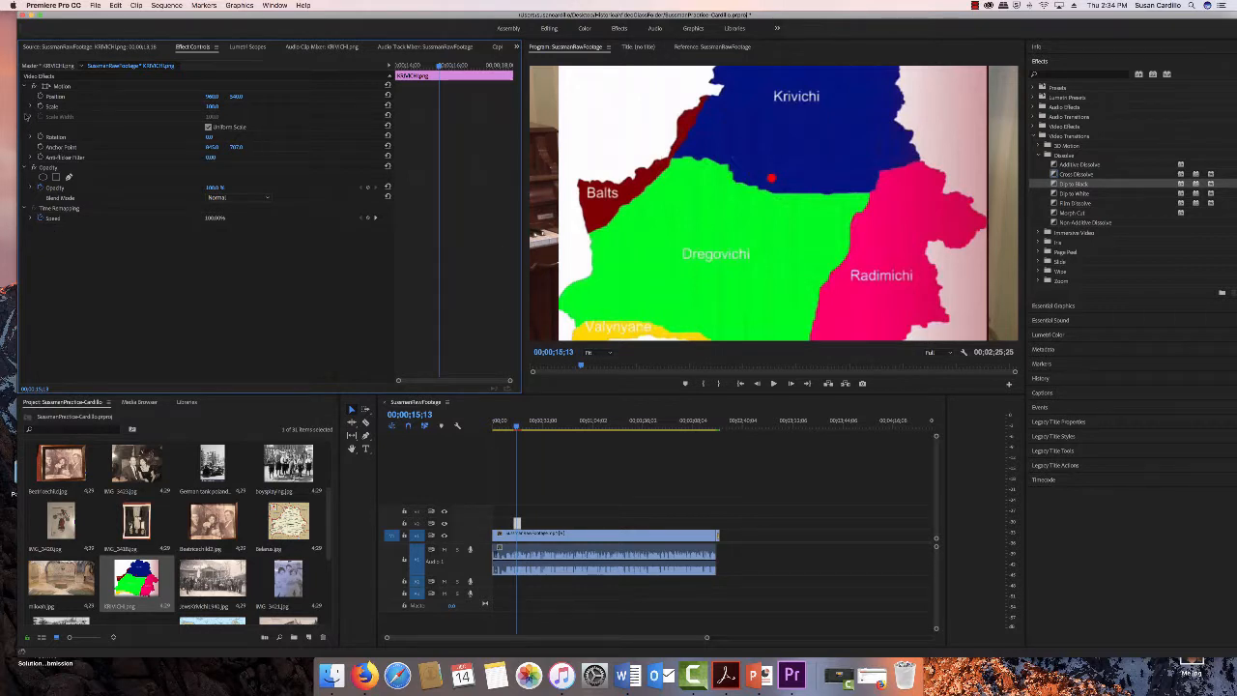
{"action": "left_click", "coordinate": [31, 107]}
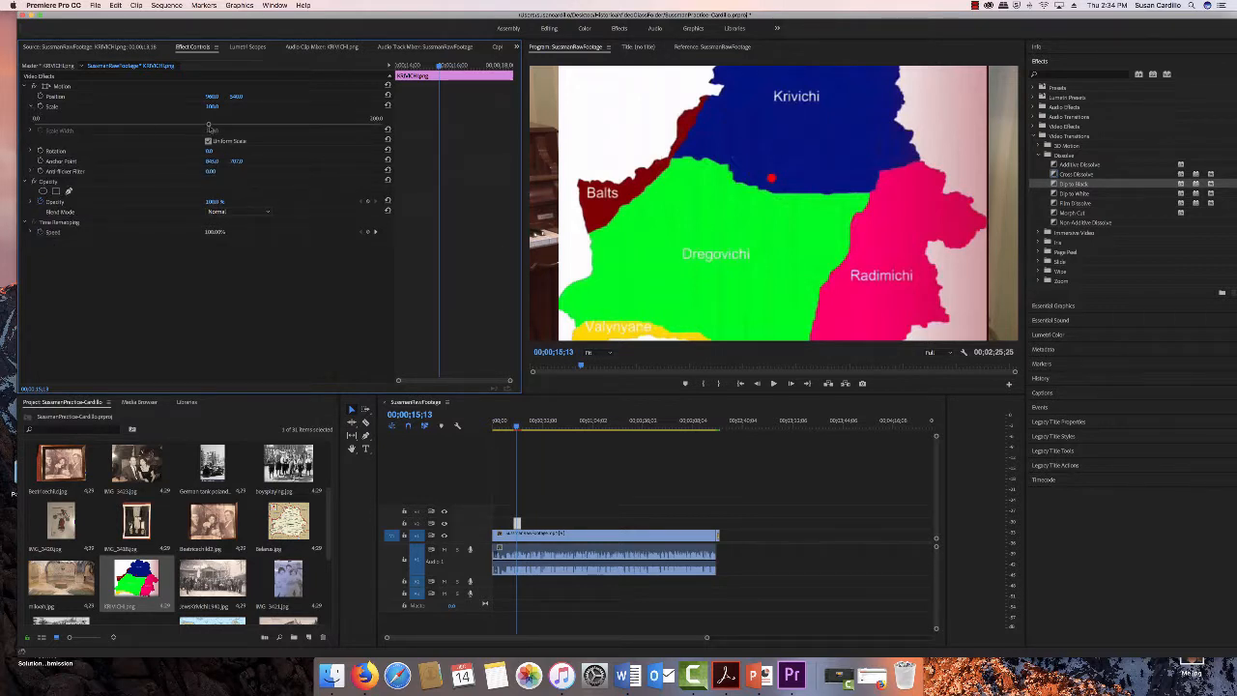
{"action": "left_click_drag", "start_coordinate": [211, 126], "coordinate": [237, 126]}
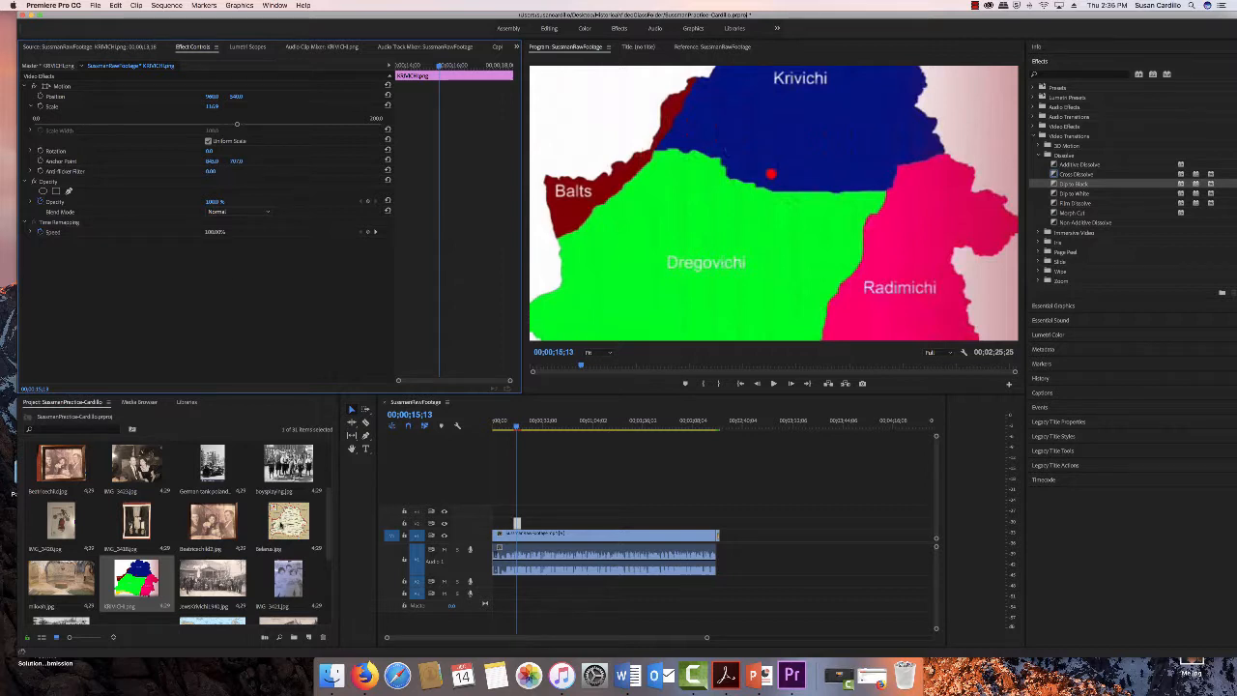
- Place the Belarus map image on the upper track directly after the Krivichi map and scrub into it
{"action": "left_click", "coordinate": [288, 519]}
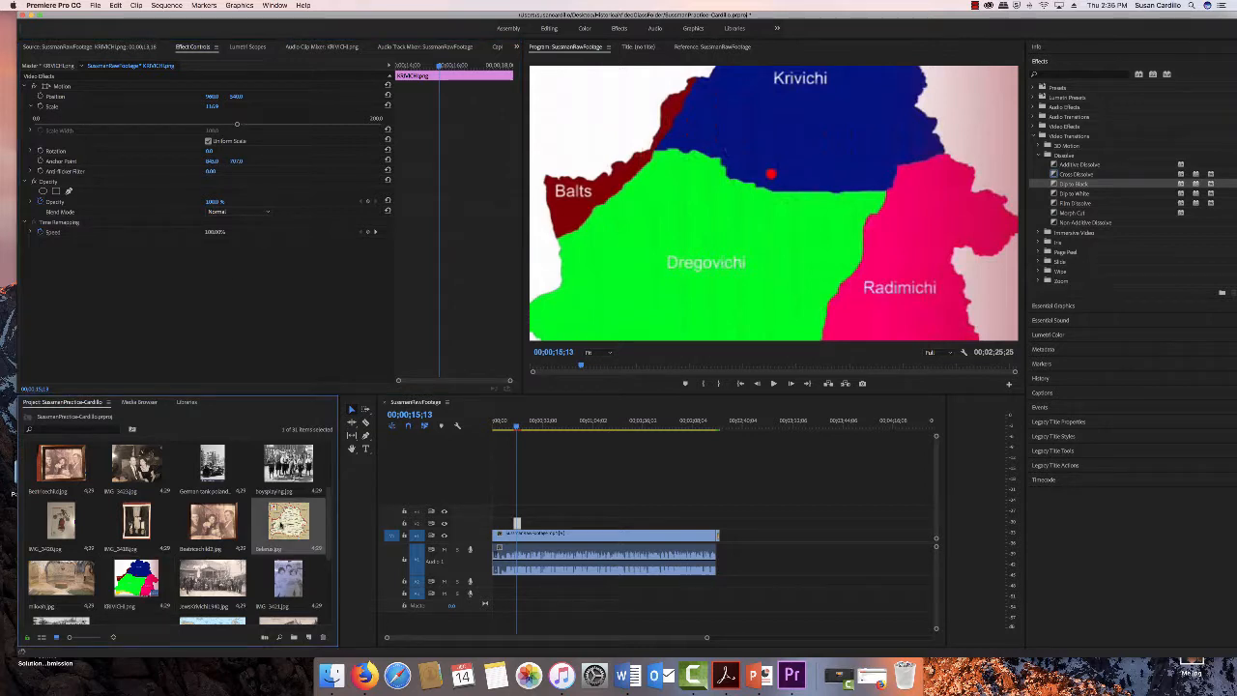
{"action": "left_click_drag", "start_coordinate": [282, 524], "coordinate": [522, 523]}
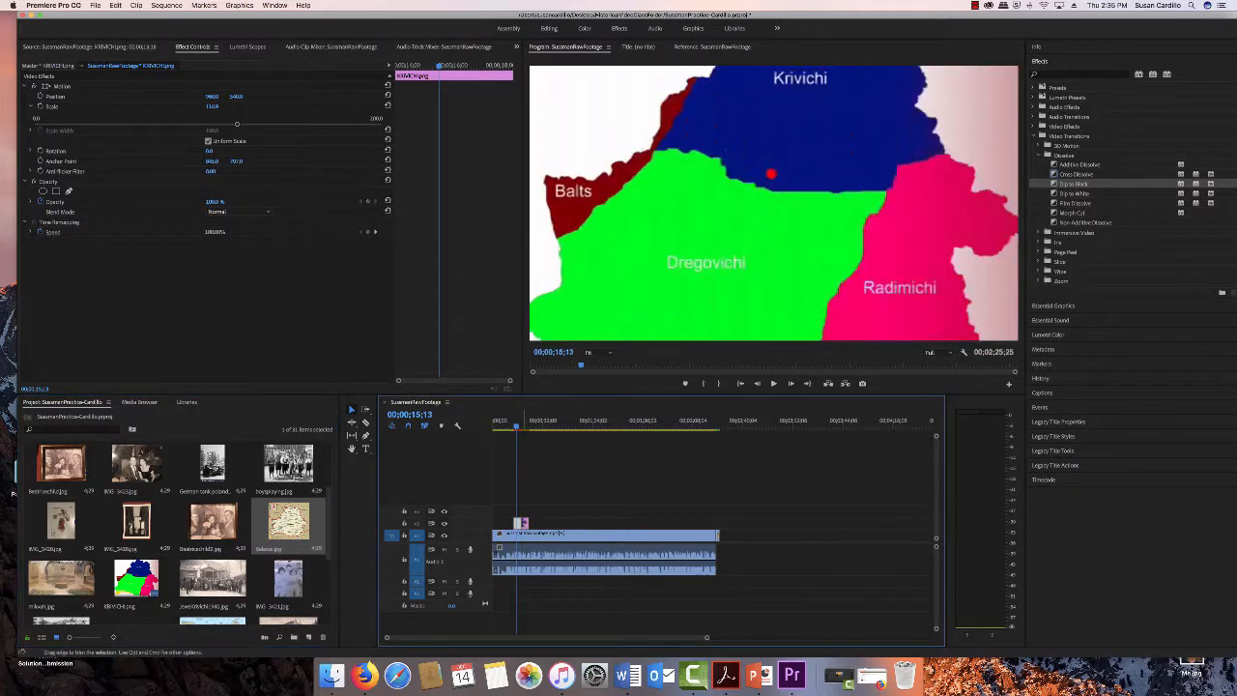
{"action": "left_click_drag", "start_coordinate": [516, 429], "coordinate": [524, 435]}
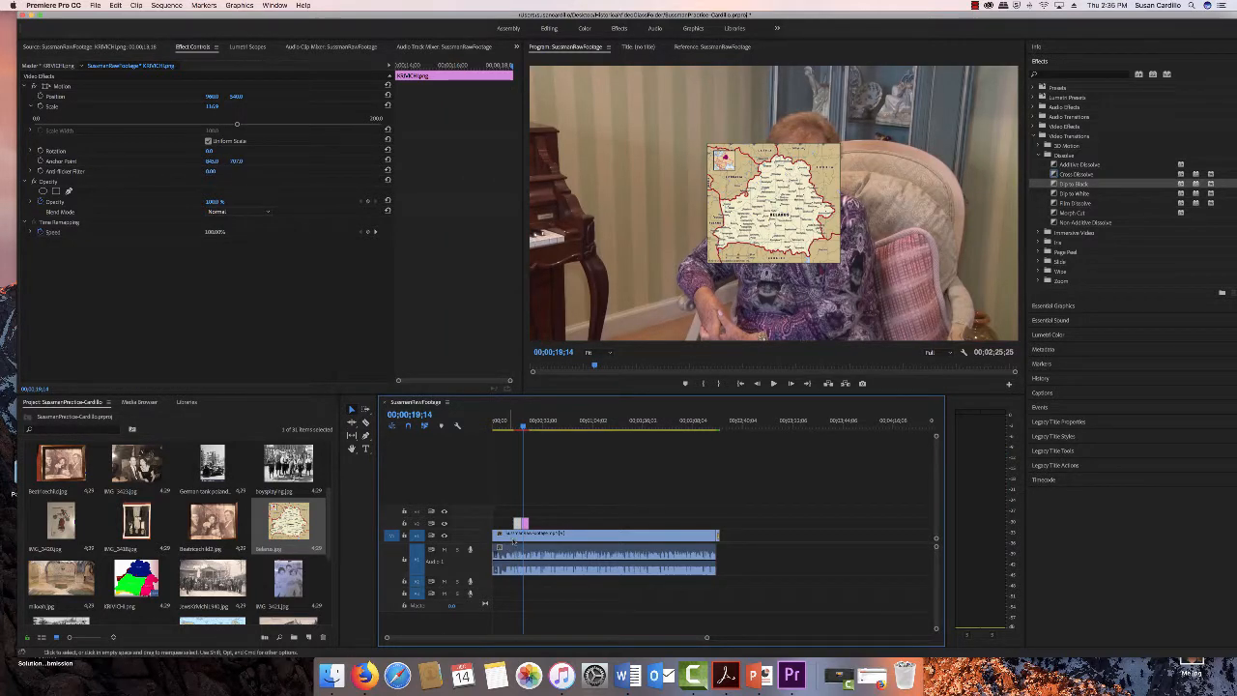
- Open the Belarus map clip's Motion settings and enlarge its scale
{"action": "double_click", "coordinate": [522, 525]}
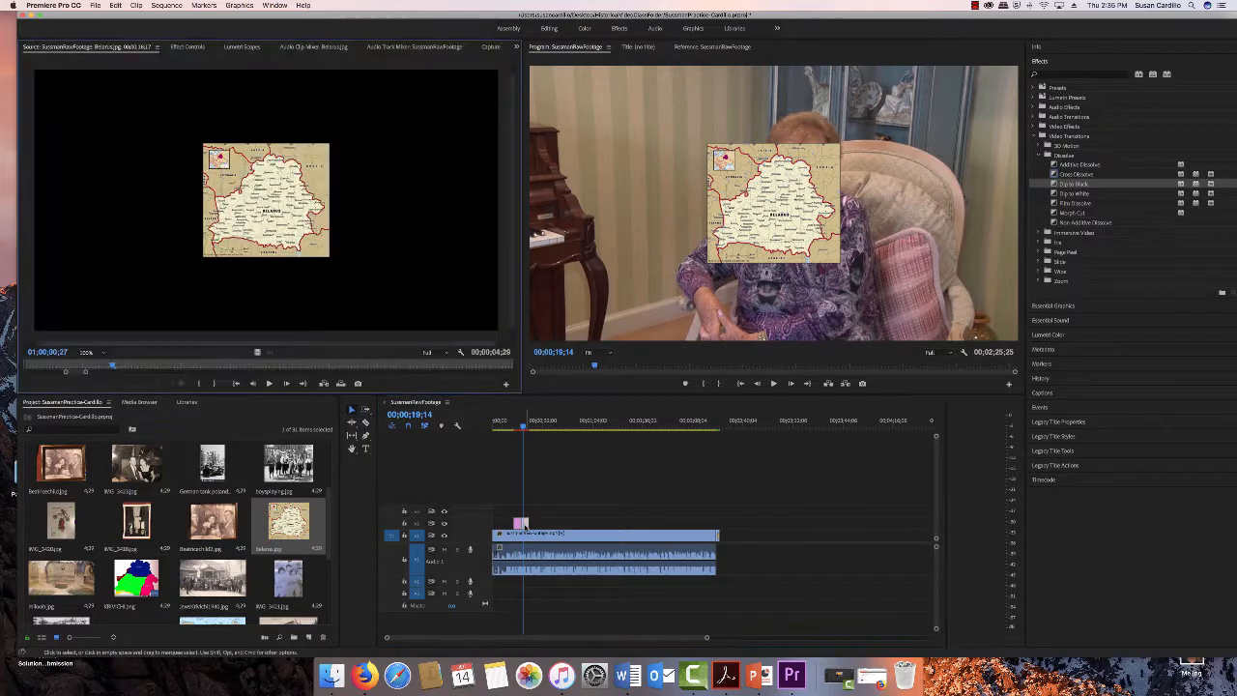
{"action": "left_click", "coordinate": [186, 46]}
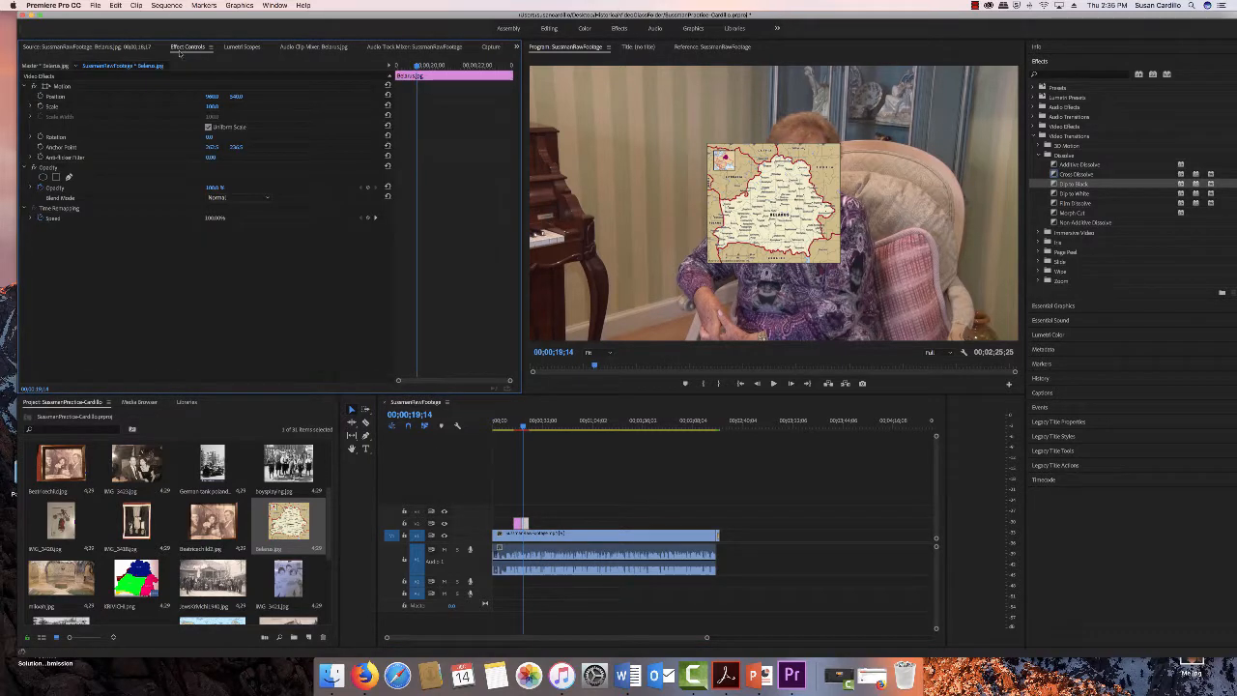
{"action": "left_click", "coordinate": [32, 108]}
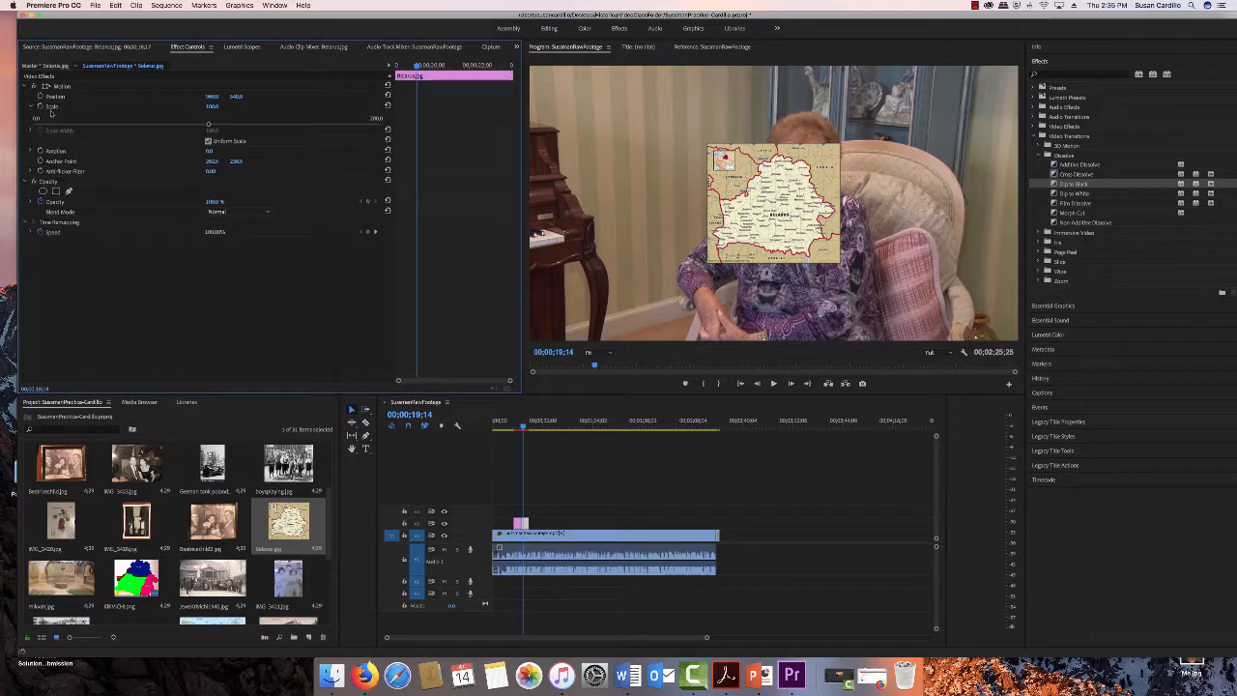
{"action": "left_click_drag", "start_coordinate": [210, 127], "coordinate": [422, 146]}
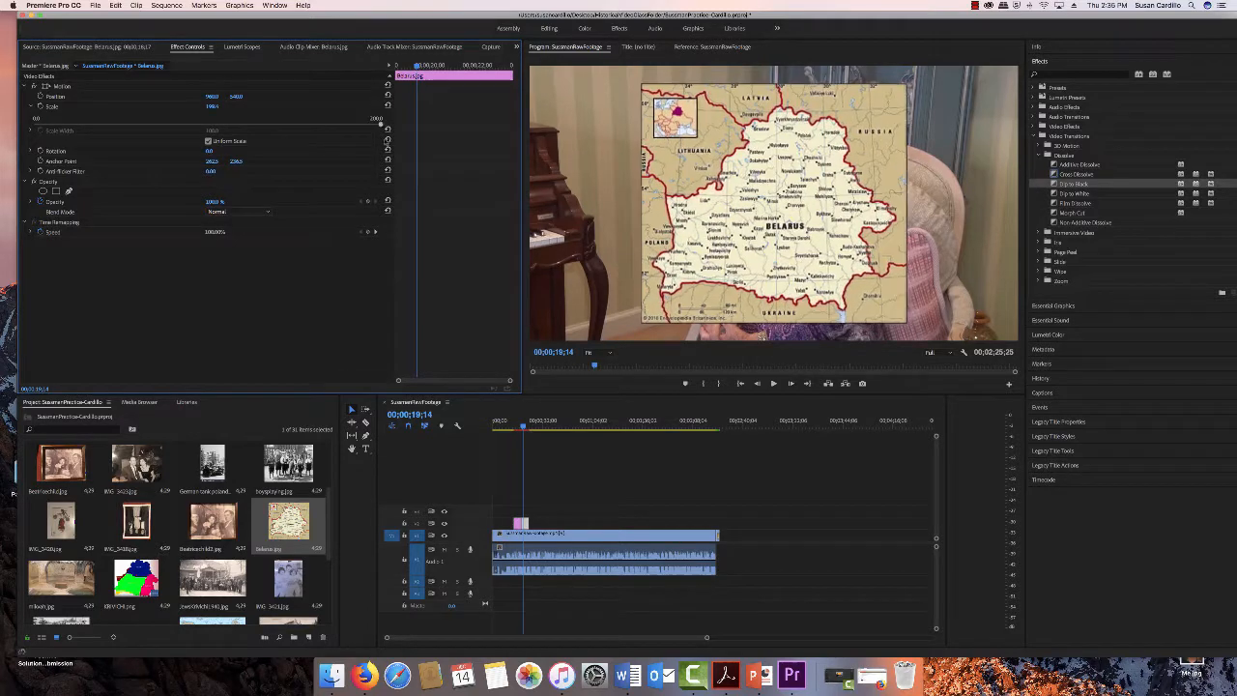
- Try other scale values for the Belarus map
{"action": "left_click", "coordinate": [212, 107]}
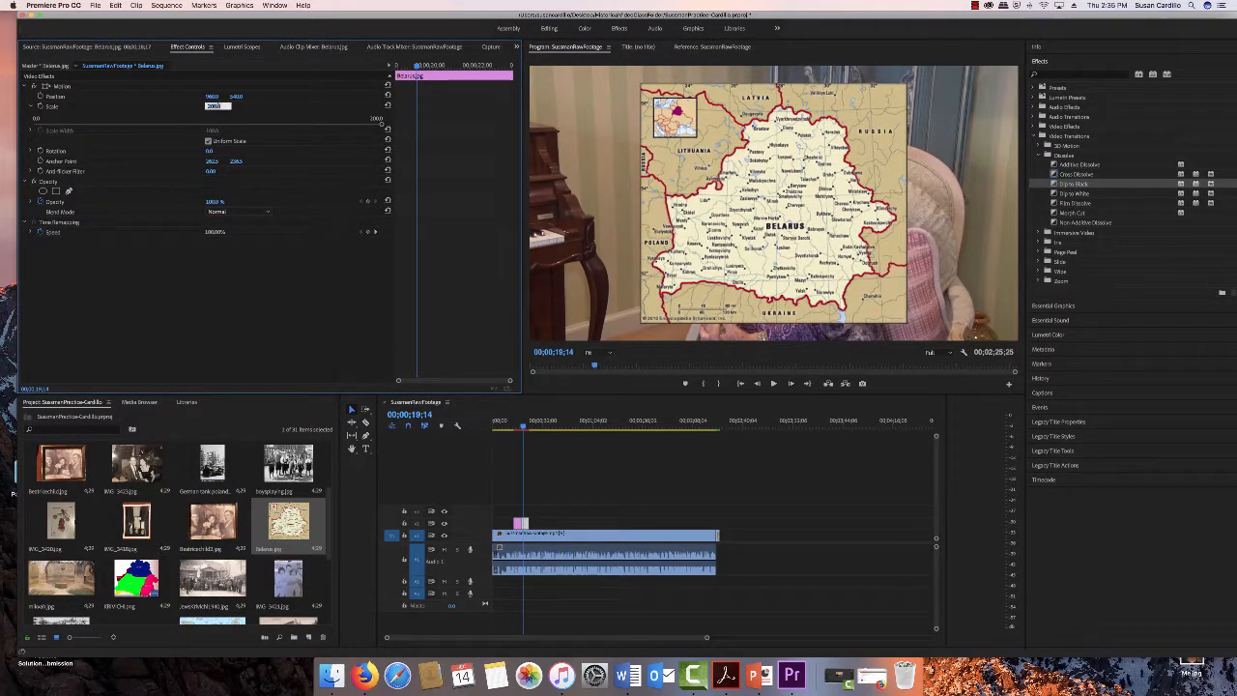
{"action": "type", "text": "50"}
{"action": "key", "text": "Return"}
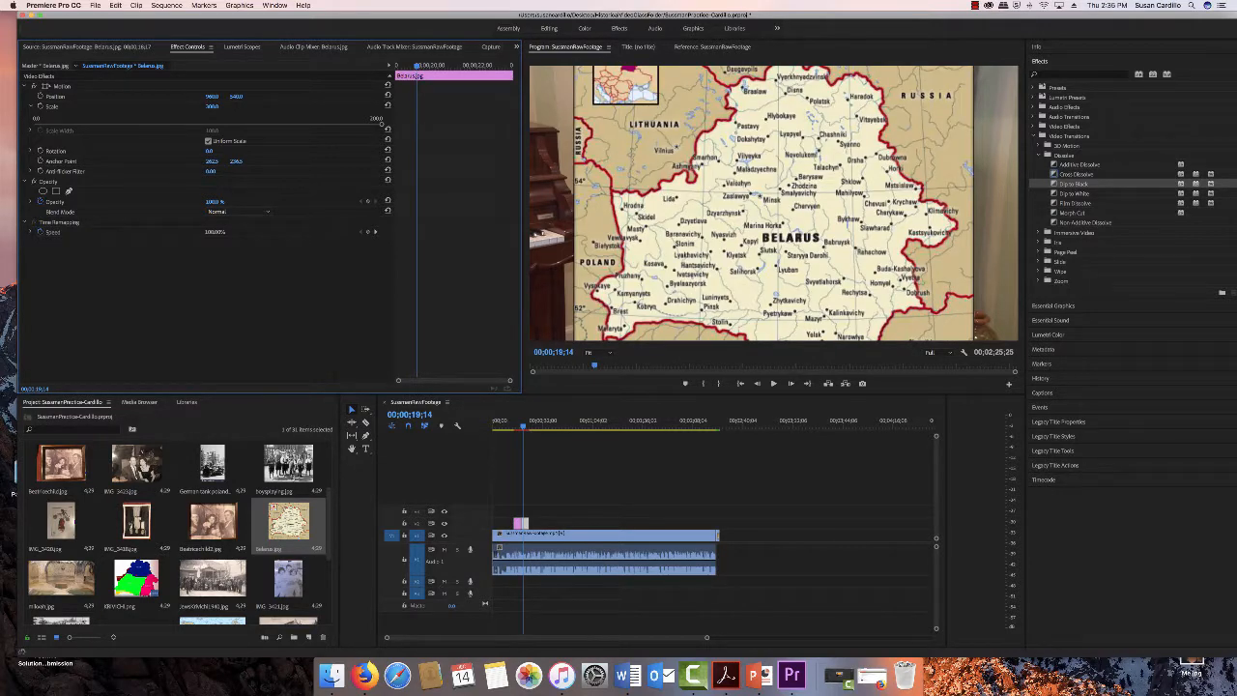
{"action": "left_click", "coordinate": [214, 106]}
{"action": "type", "text": "400"}
{"action": "key", "text": "Return"}
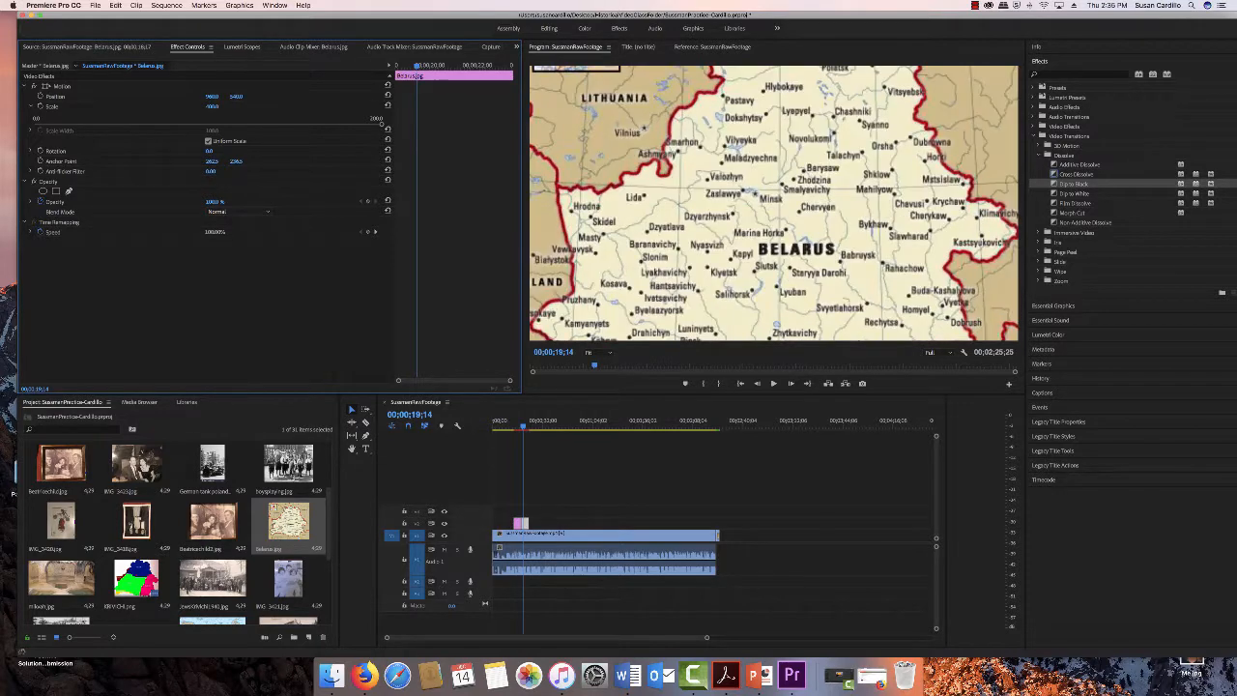
- Set the Belarus map's scale to 375
{"action": "left_click", "coordinate": [211, 107]}
{"action": "type", "text": "350"}
{"action": "key", "text": "Return"}
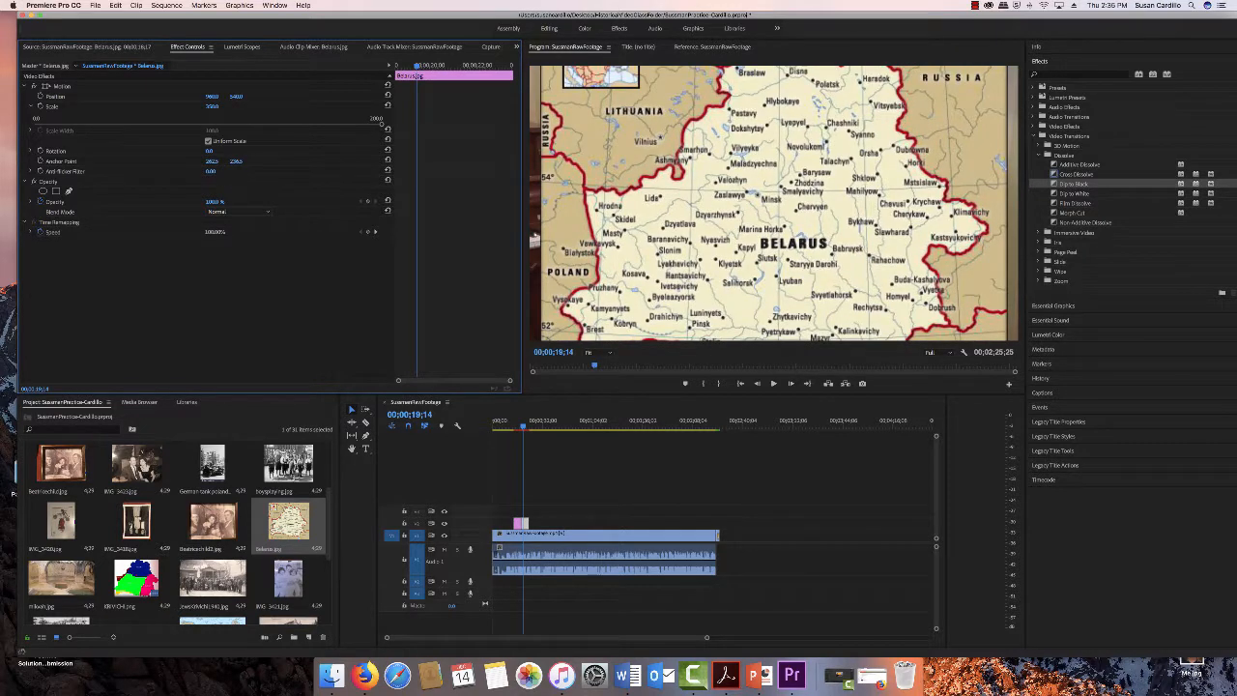
{"action": "left_click", "coordinate": [212, 106]}
{"action": "type", "text": "375"}
{"action": "key", "text": "Return"}
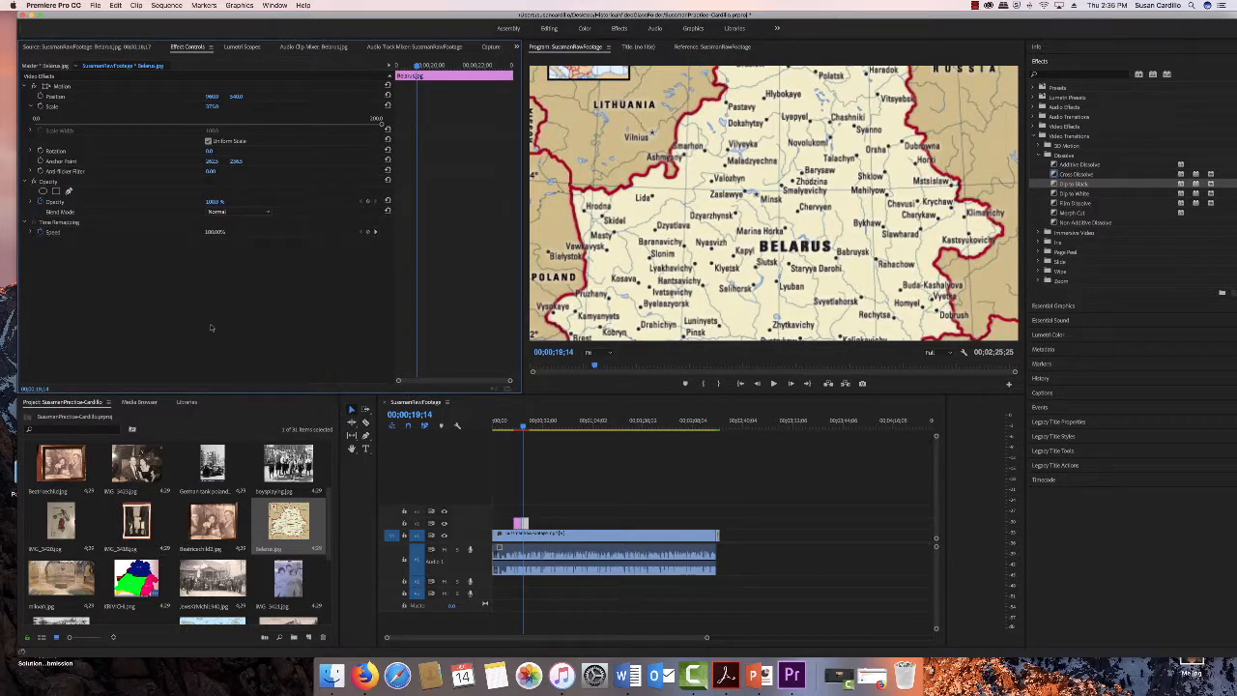
- Shift the Belarus map horizontally by adjusting its position
{"action": "left_click_drag", "start_coordinate": [208, 97], "coordinate": [241, 97]}
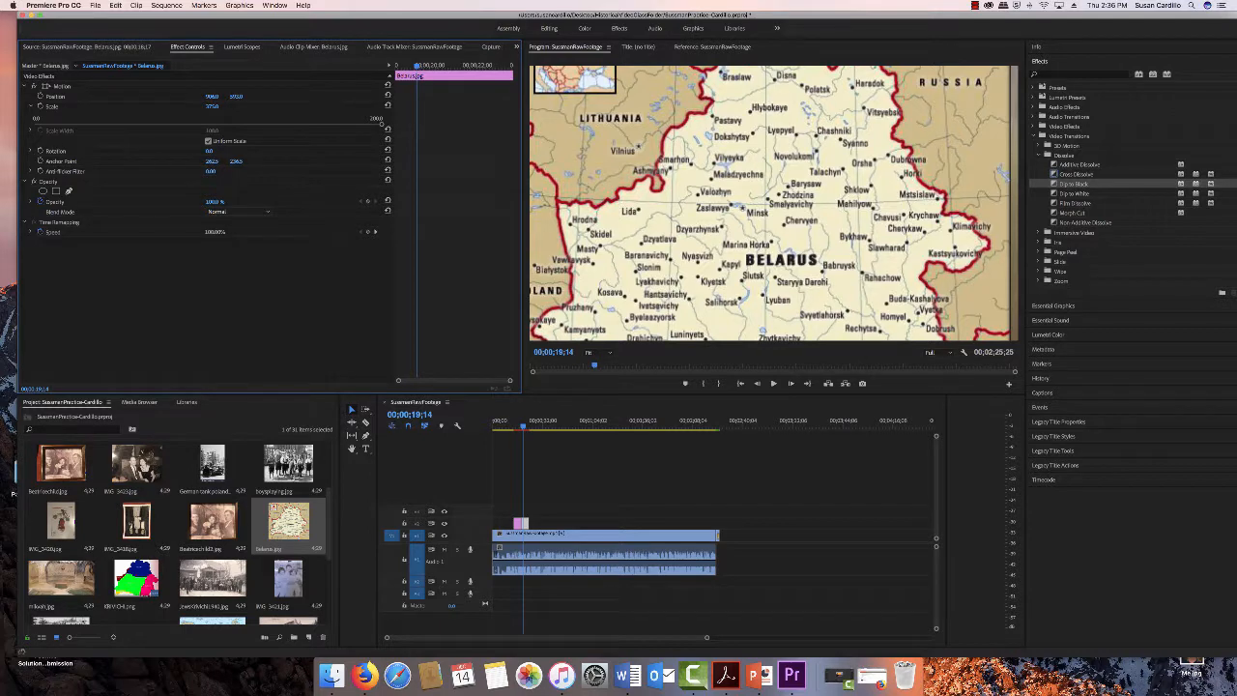
{"action": "left_click_drag", "start_coordinate": [238, 98], "coordinate": [224, 97]}
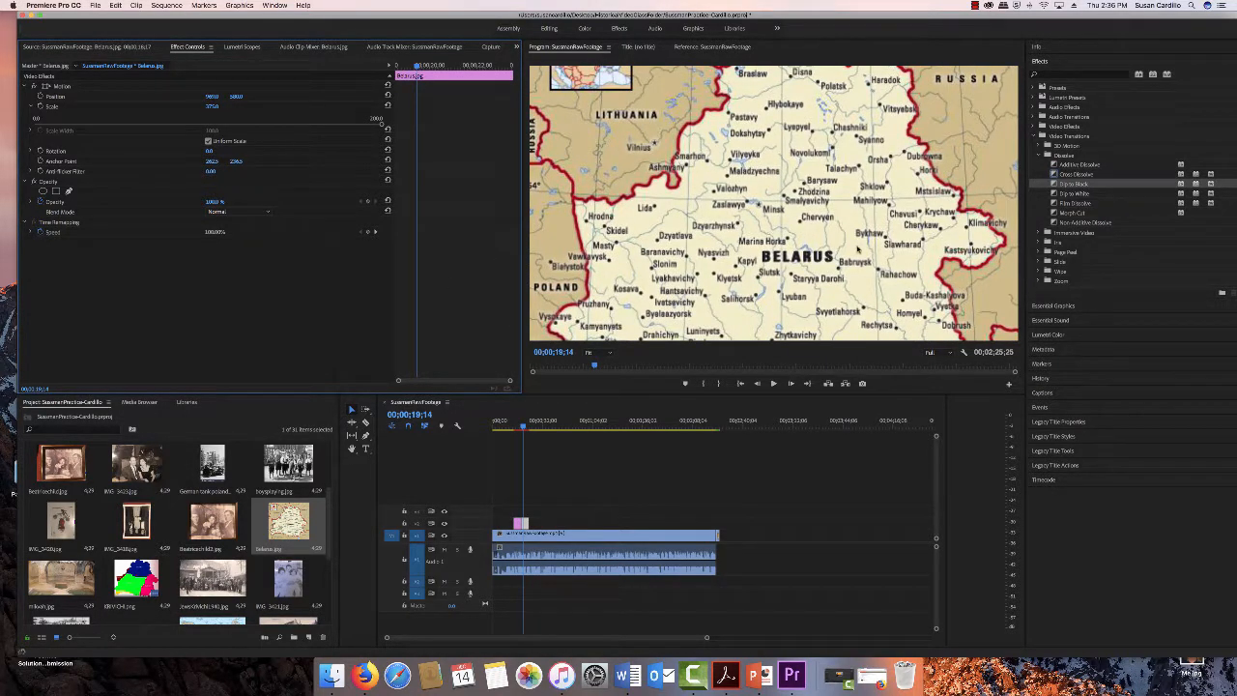
- Play back the sequence from the Belarus map to review the image overlays
{"action": "left_click", "coordinate": [523, 426]}
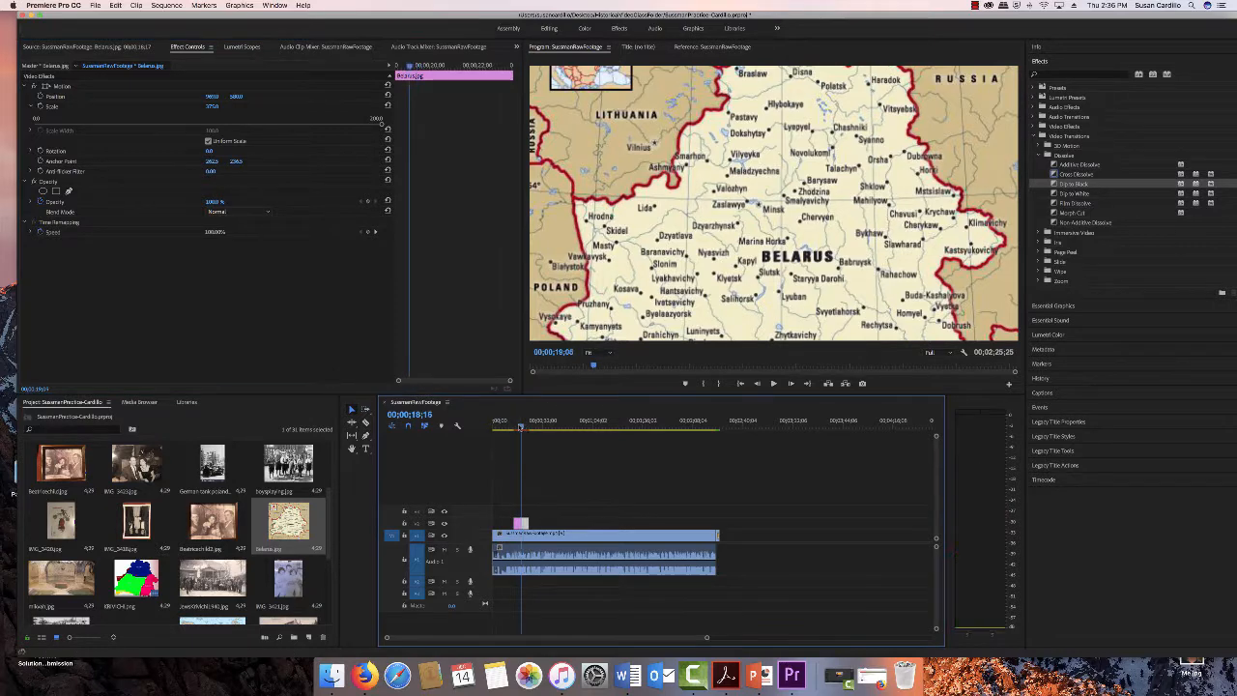
{"action": "key", "text": "space"}
{"action": "left_click", "coordinate": [775, 383]}
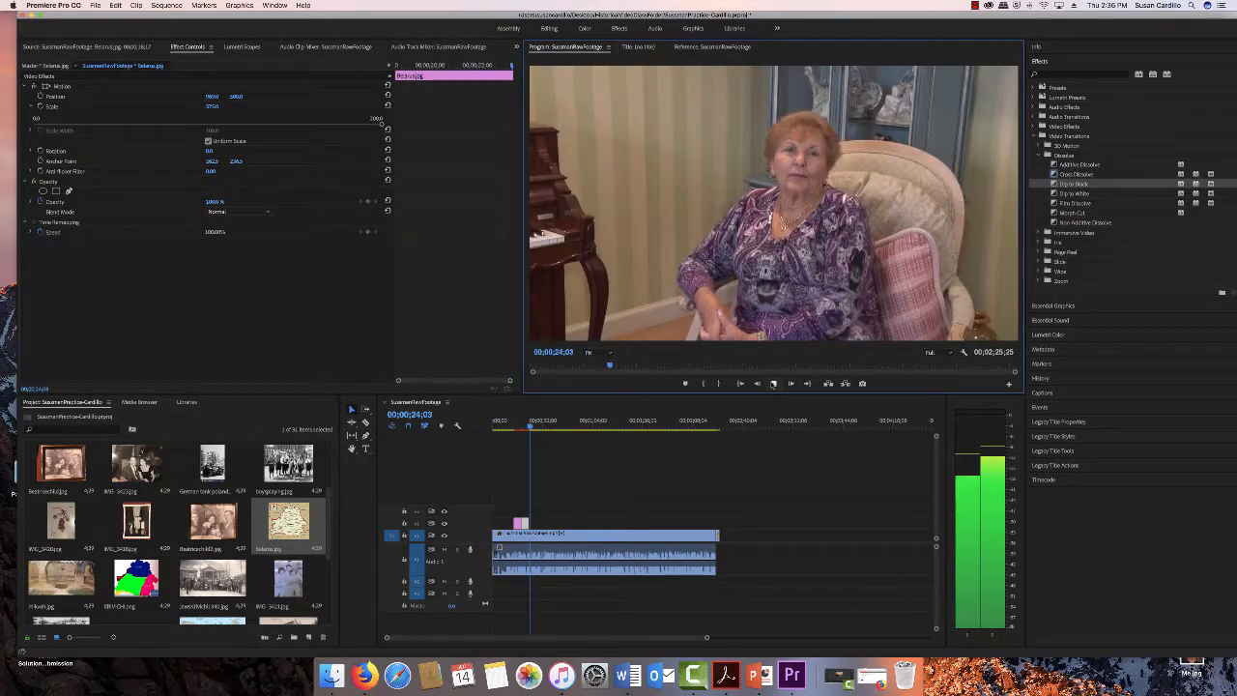
{"action": "left_click", "coordinate": [773, 384]}
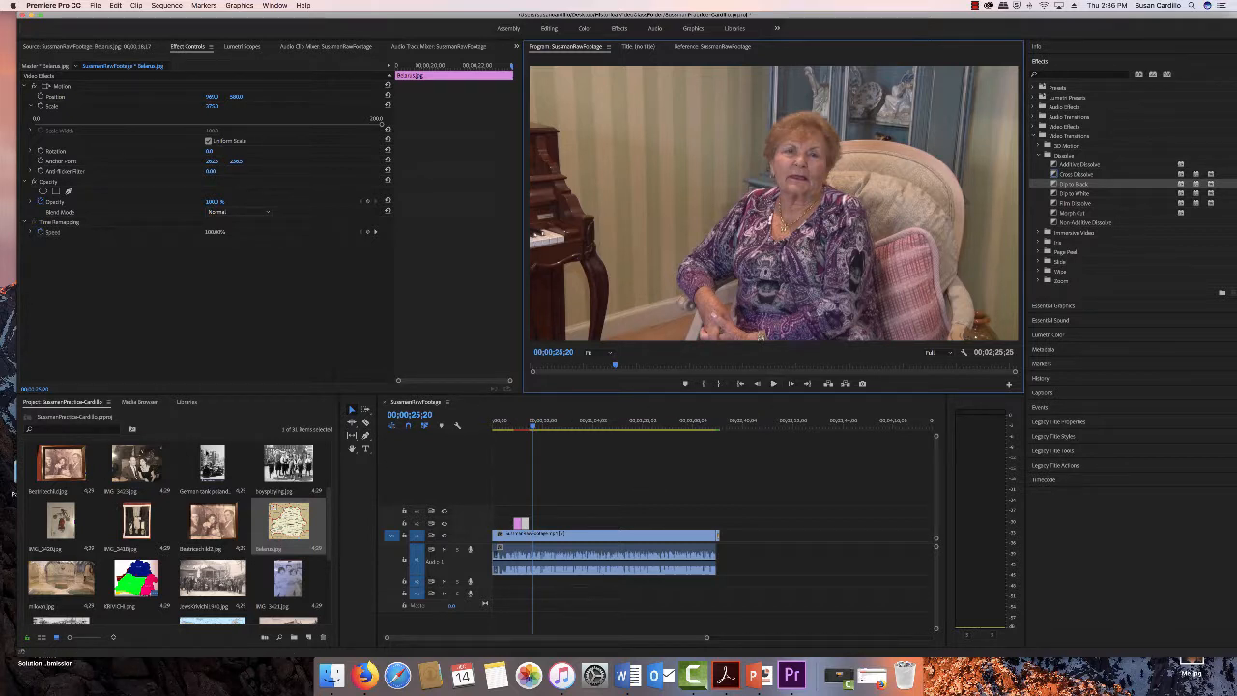
- Scroll through the project bin and play the interview further to find the next image point
{"action": "left_click_drag", "start_coordinate": [329, 534], "coordinate": [339, 501]}
{"action": "scroll", "coordinate": [193, 531], "scroll_direction": "down", "scroll_amount": 2}
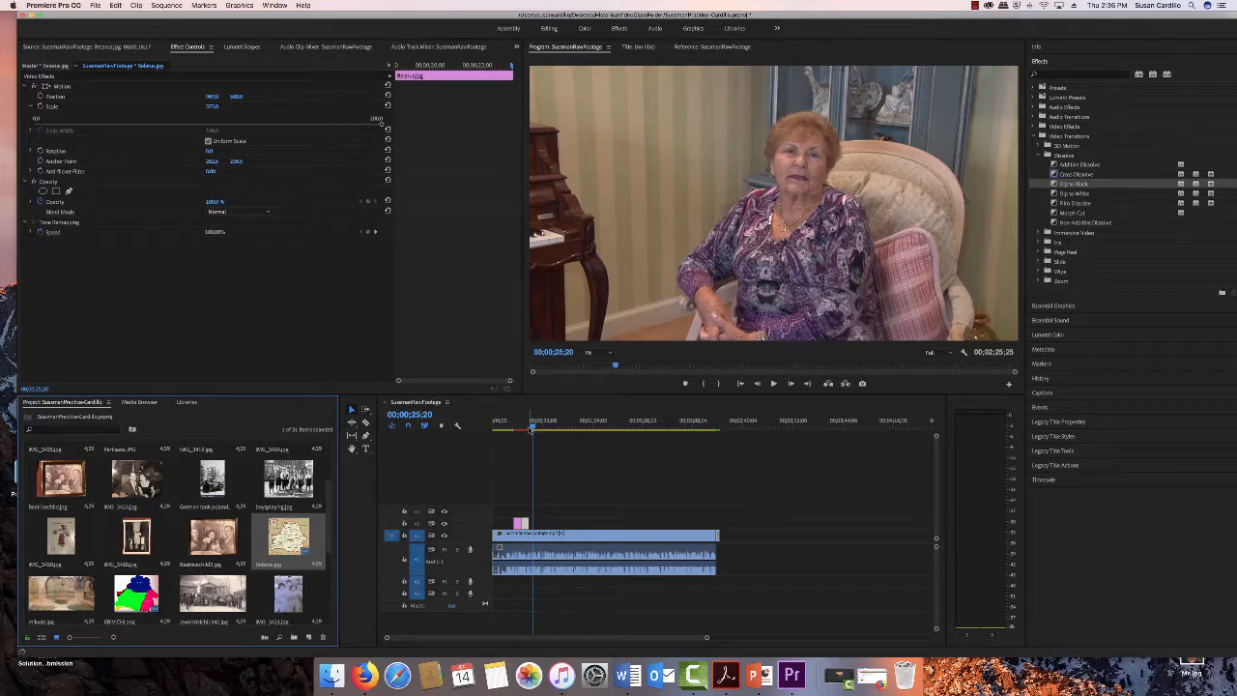
{"action": "left_click_drag", "start_coordinate": [535, 432], "coordinate": [578, 432]}
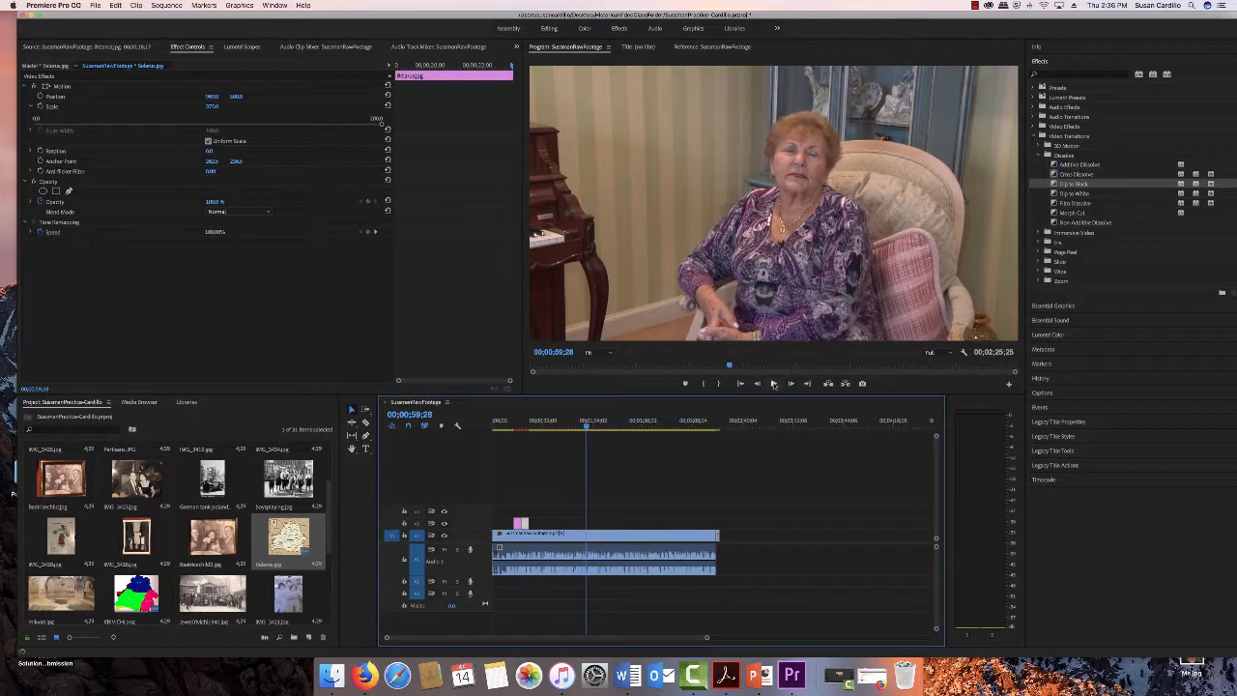
{"action": "left_click", "coordinate": [773, 383]}
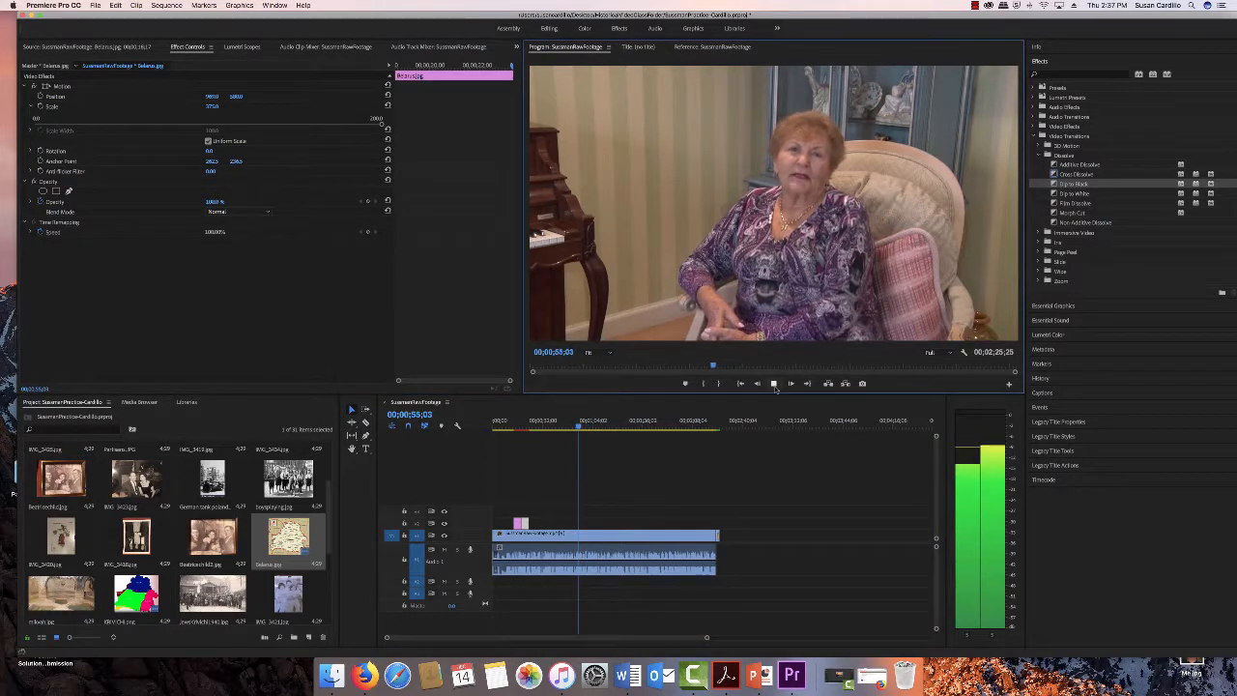
{"action": "left_click", "coordinate": [773, 383]}
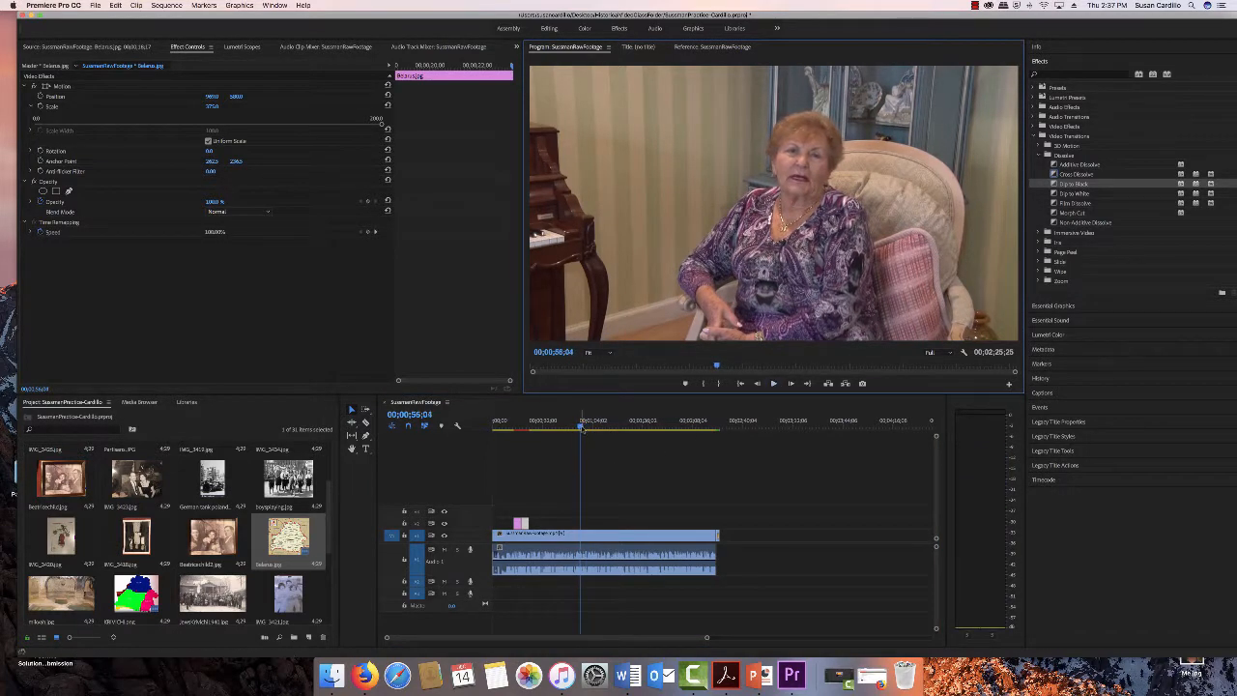
- Place the synagogue photo on the overlay track above the interview at the playhead
{"action": "left_click", "coordinate": [580, 428]}
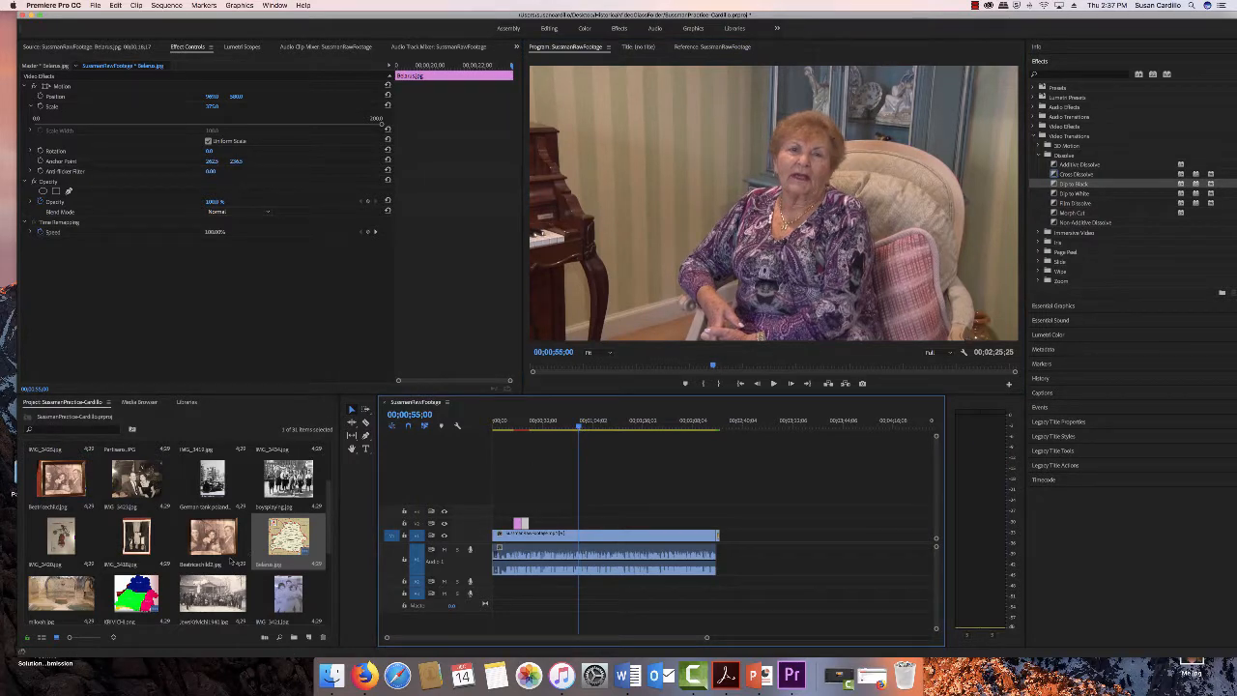
{"action": "scroll", "coordinate": [211, 564], "scroll_direction": "down", "scroll_amount": 5}
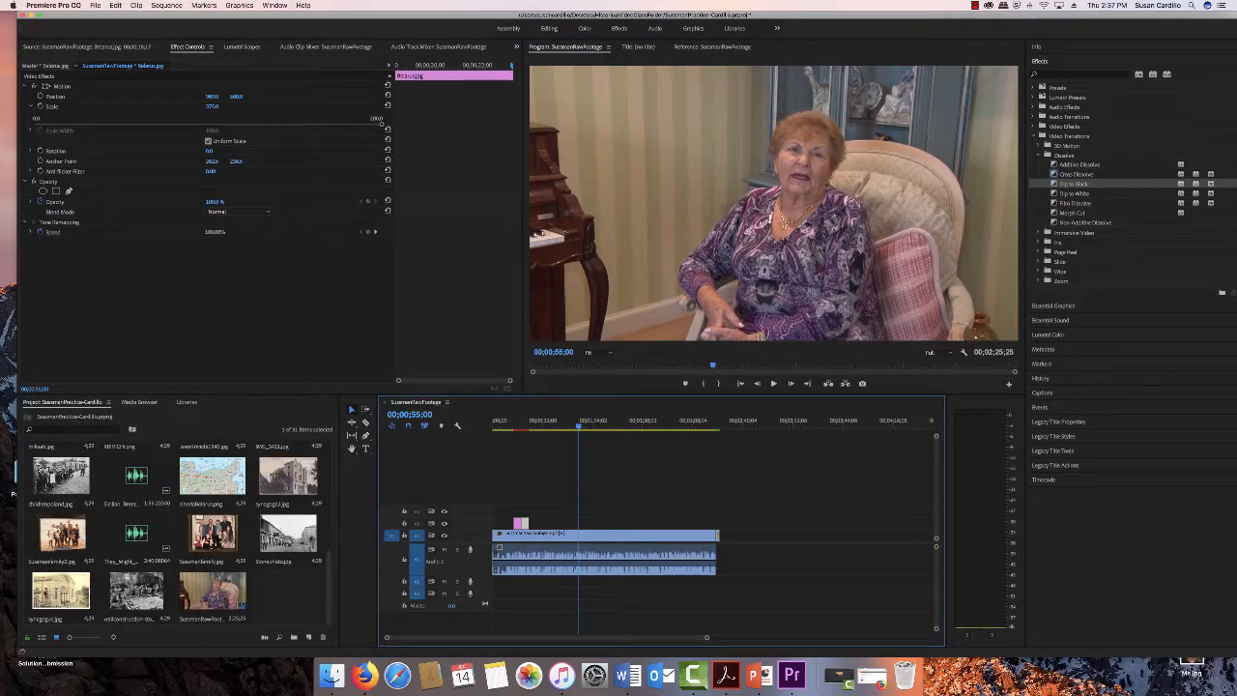
{"action": "left_click", "coordinate": [276, 479]}
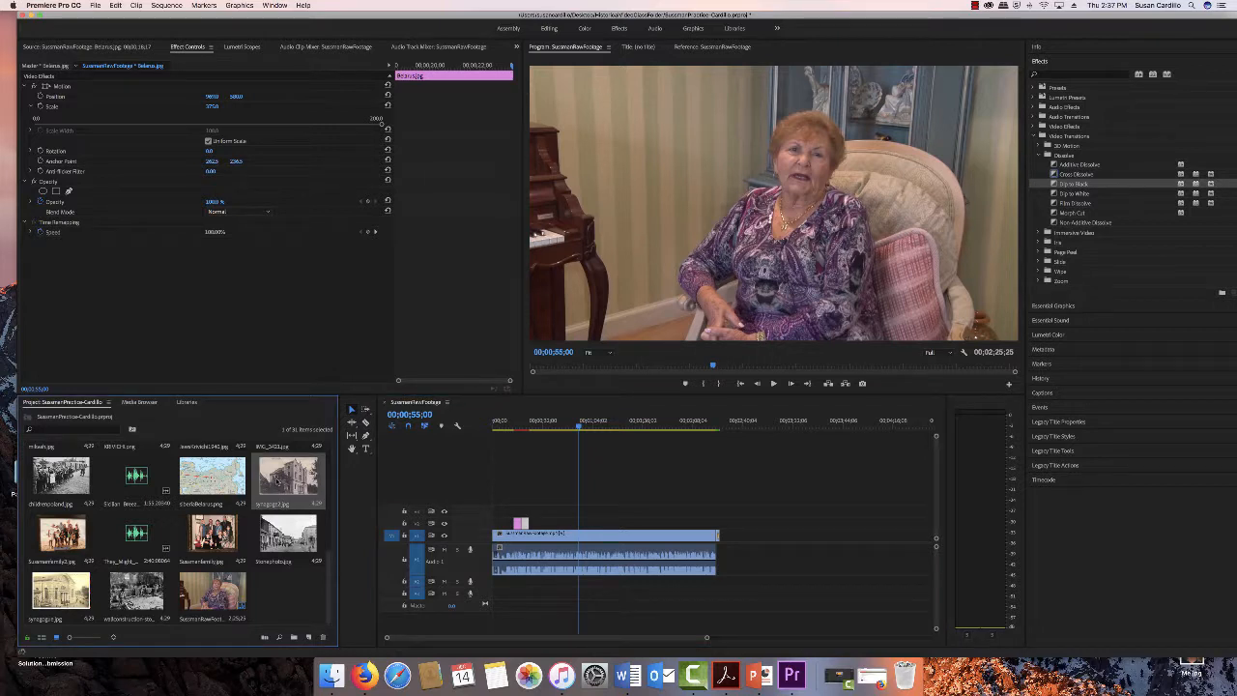
{"action": "left_click_drag", "start_coordinate": [277, 478], "coordinate": [582, 523]}
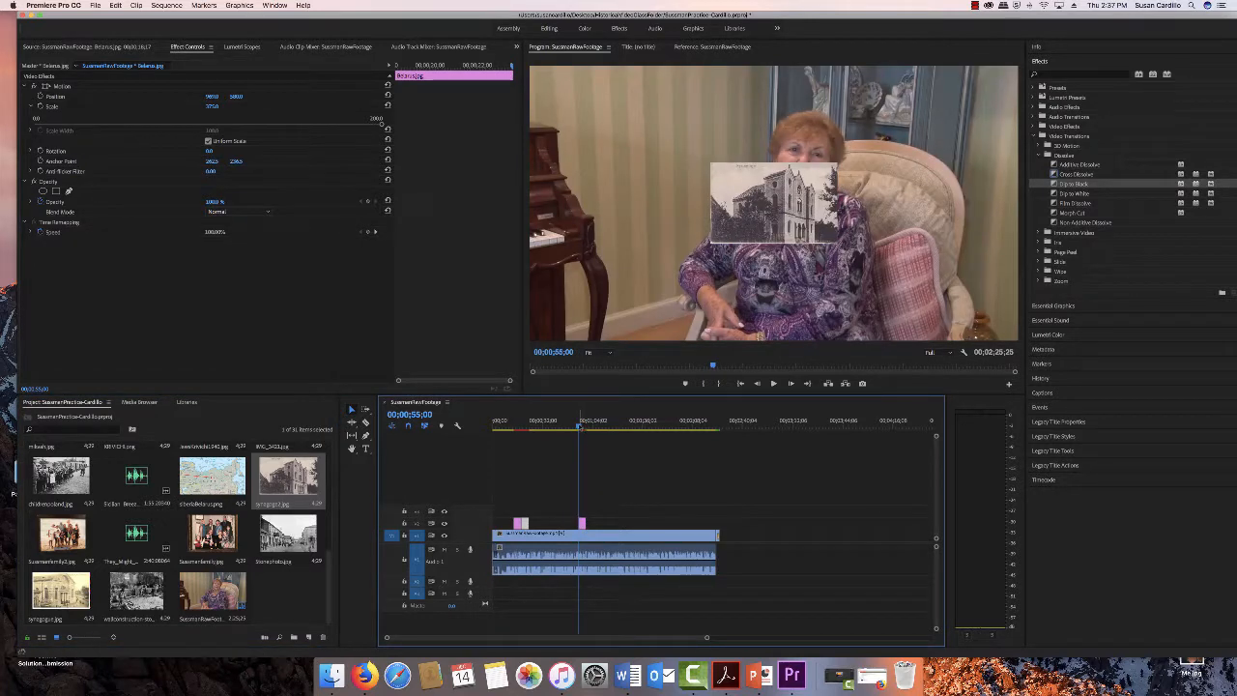
- Open the synagogue photo's motion settings and set its scale to 450
{"action": "key", "text": "space"}
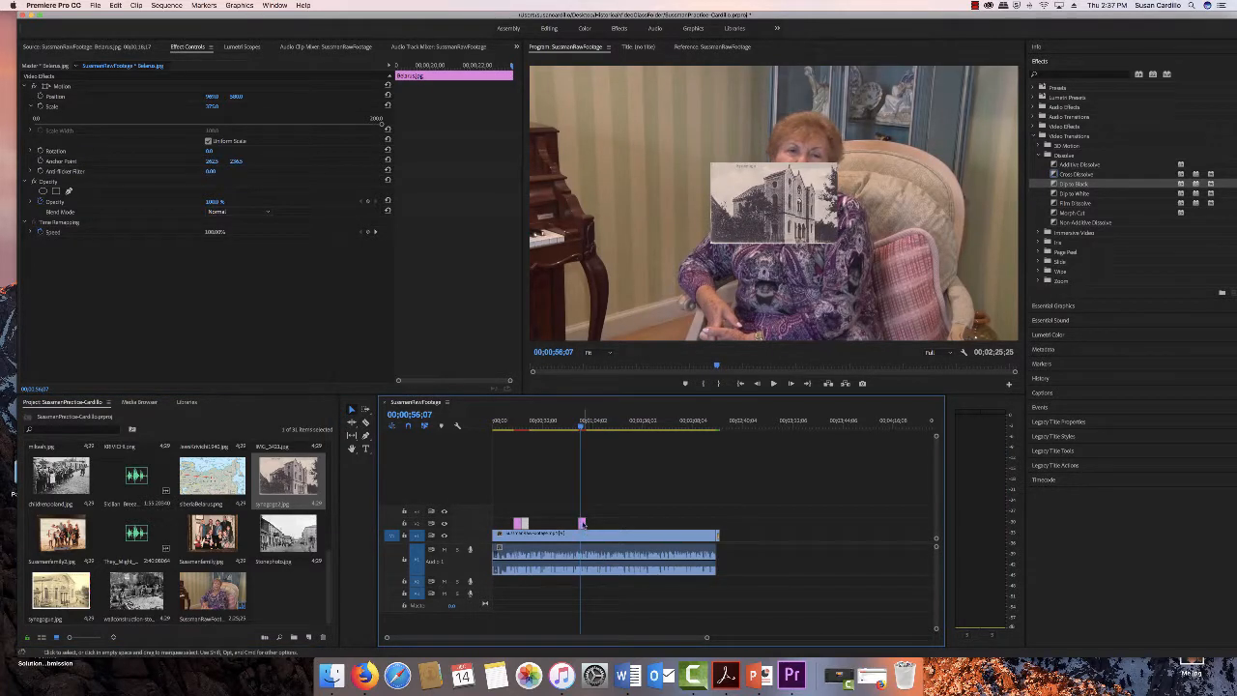
{"action": "double_click", "coordinate": [582, 523]}
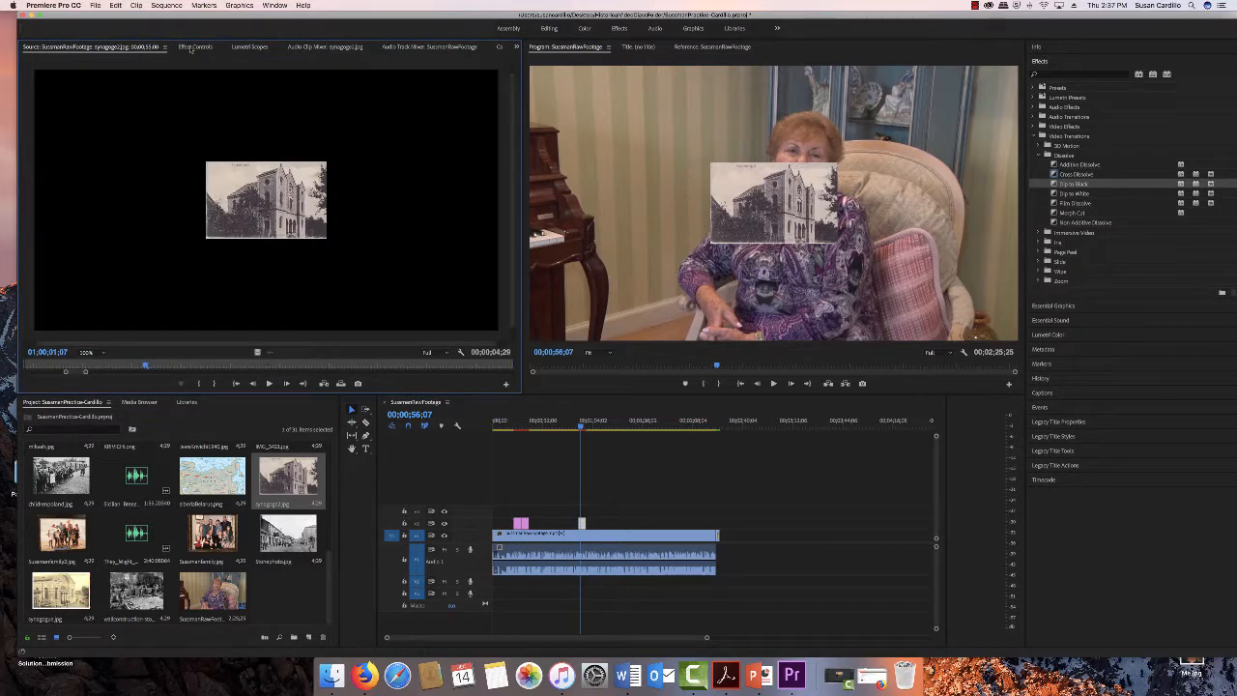
{"action": "left_click", "coordinate": [193, 48]}
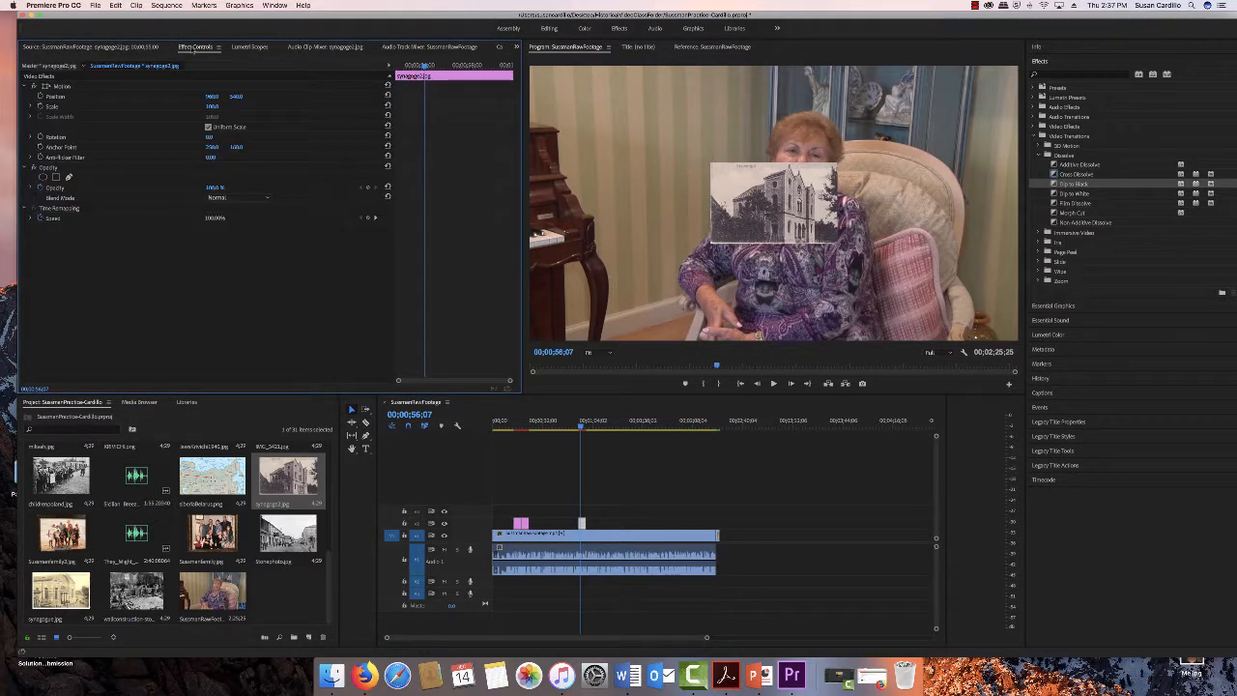
{"action": "left_click", "coordinate": [31, 106]}
{"action": "left_click_drag", "start_coordinate": [208, 126], "coordinate": [380, 122]}
{"action": "left_click", "coordinate": [212, 106]}
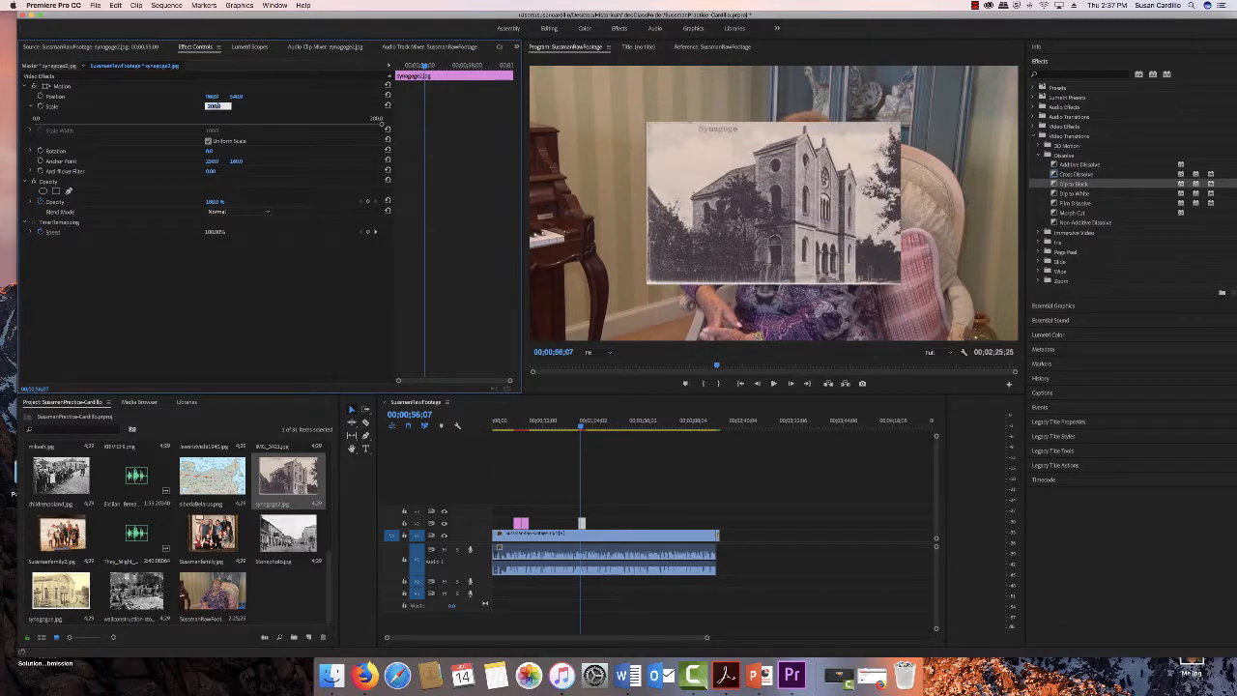
{"action": "type", "text": "450"}
{"action": "key", "text": "Return"}
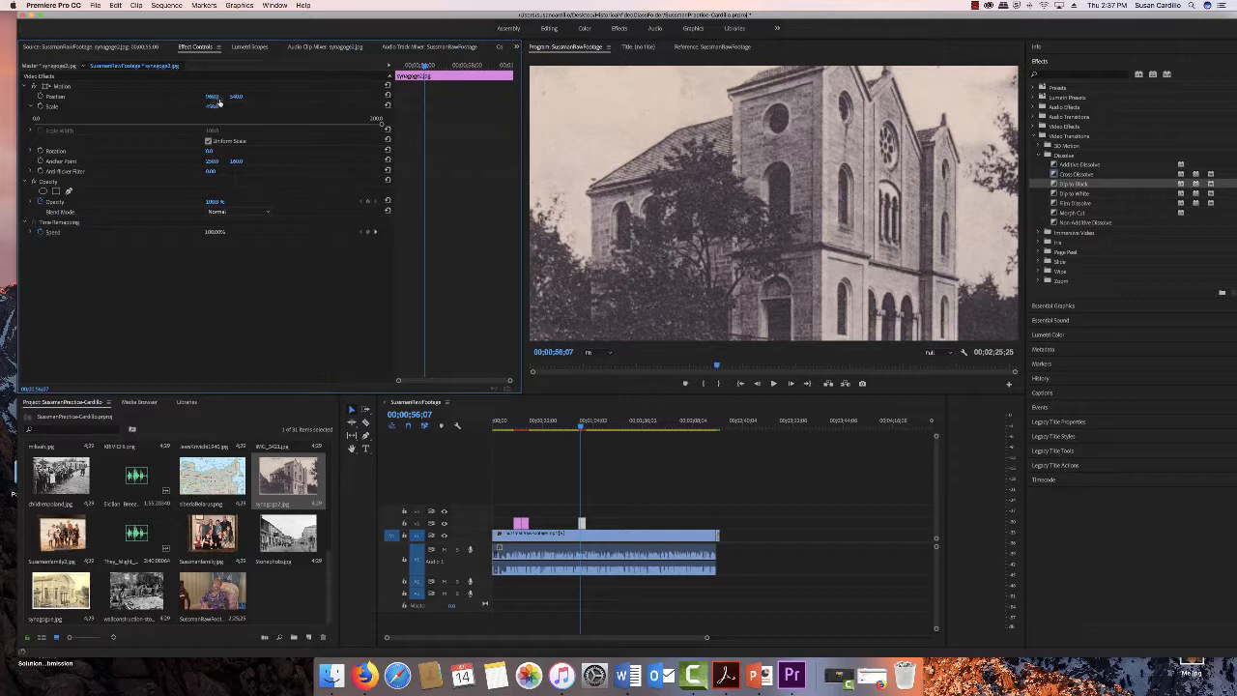
- Adjust the synagogue photo's horizontal and vertical position so the building fills the frame
{"action": "left_click_drag", "start_coordinate": [214, 99], "coordinate": [421, 98]}
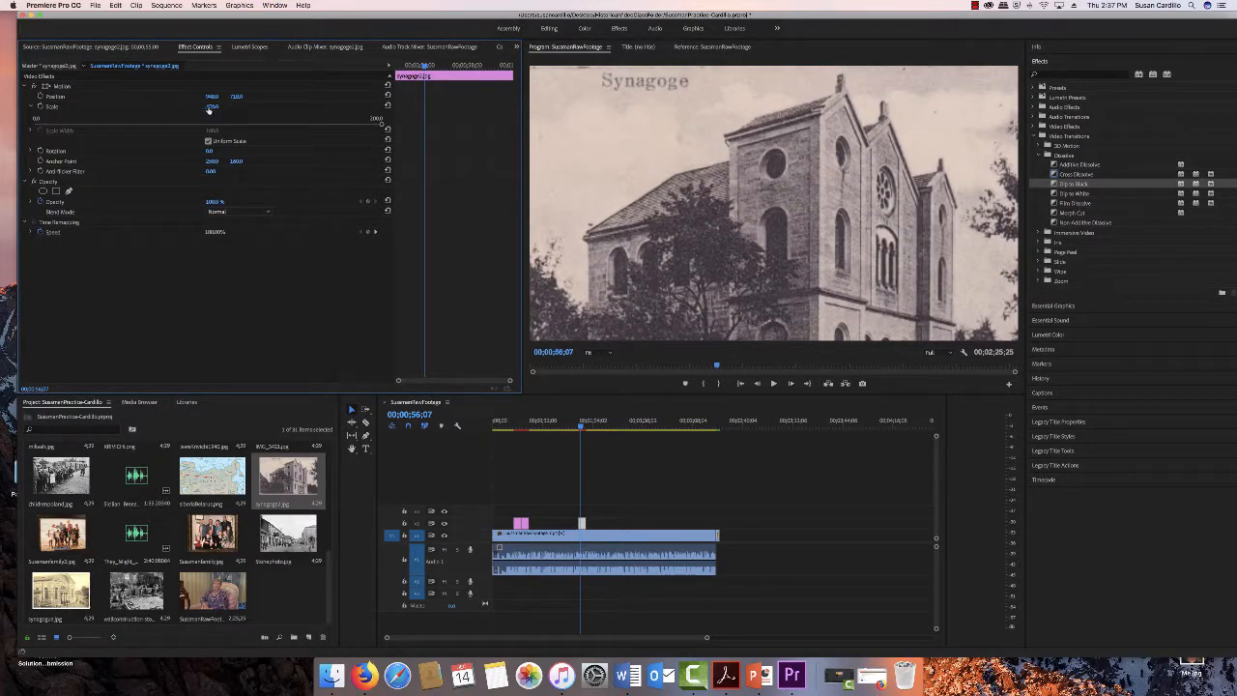
{"action": "left_click", "coordinate": [212, 107]}
{"action": "key", "text": "Return"}
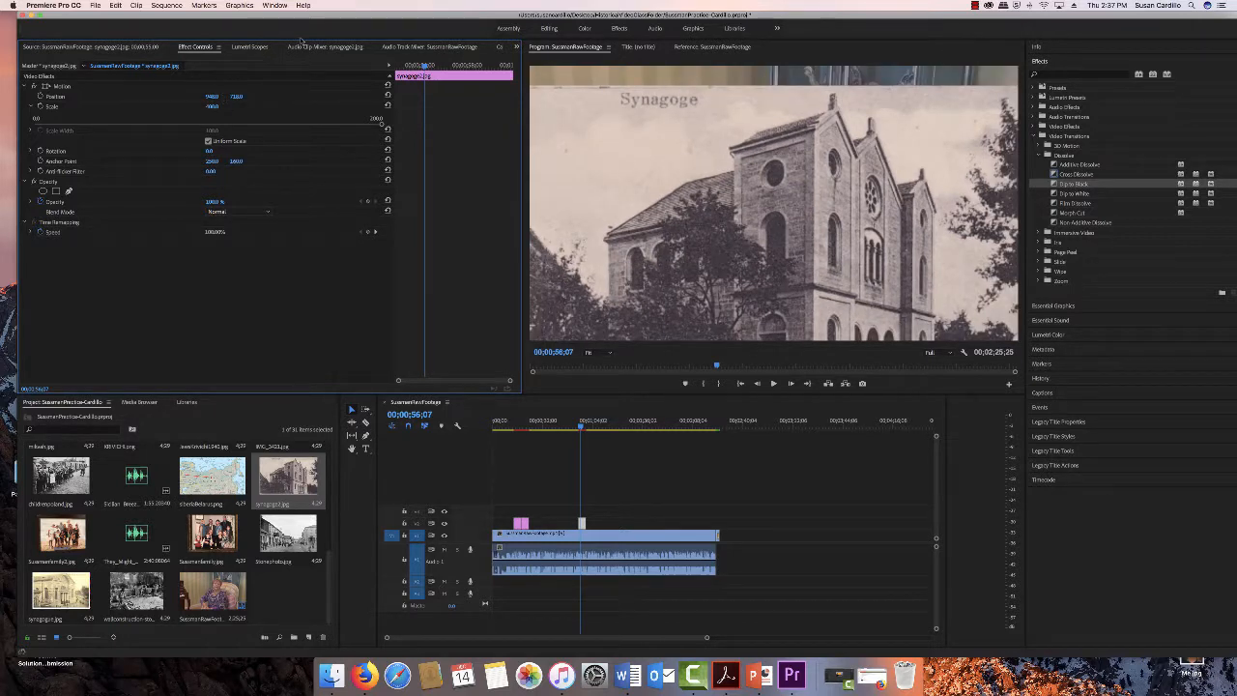
{"action": "left_click_drag", "start_coordinate": [235, 99], "coordinate": [167, 100]}
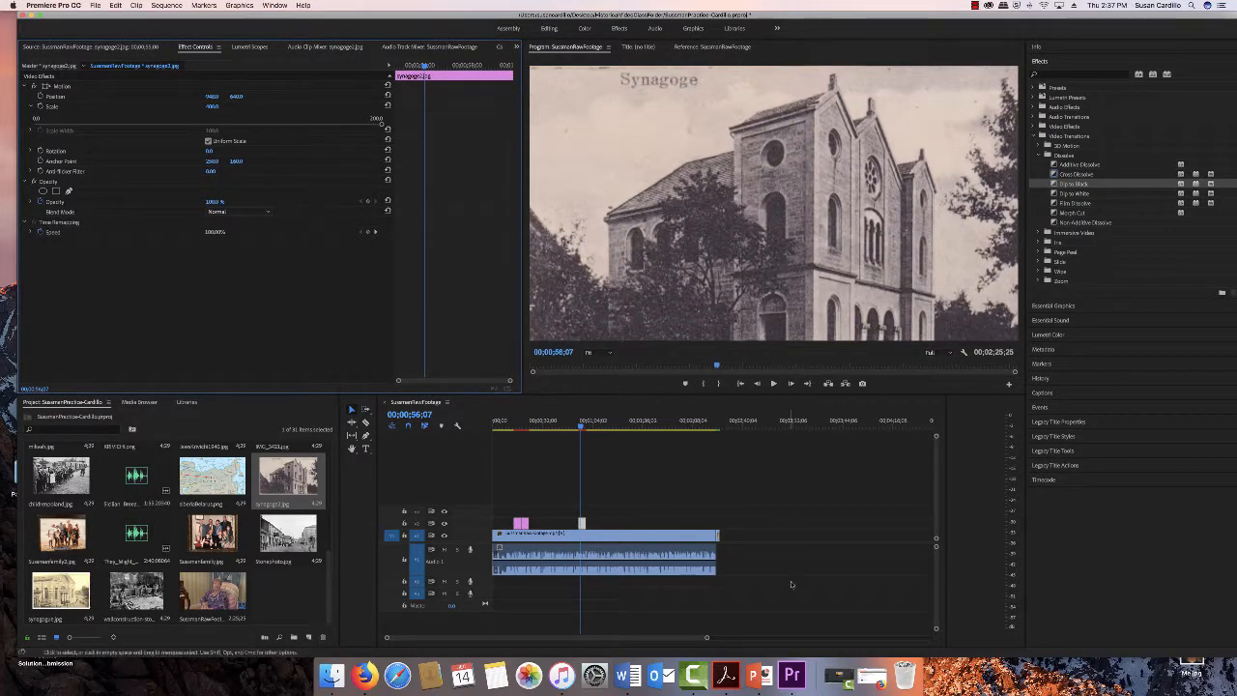
- Play back the sequence from the synagogue photo to review the overlay
{"action": "left_click", "coordinate": [580, 426]}
{"action": "key", "text": "space"}
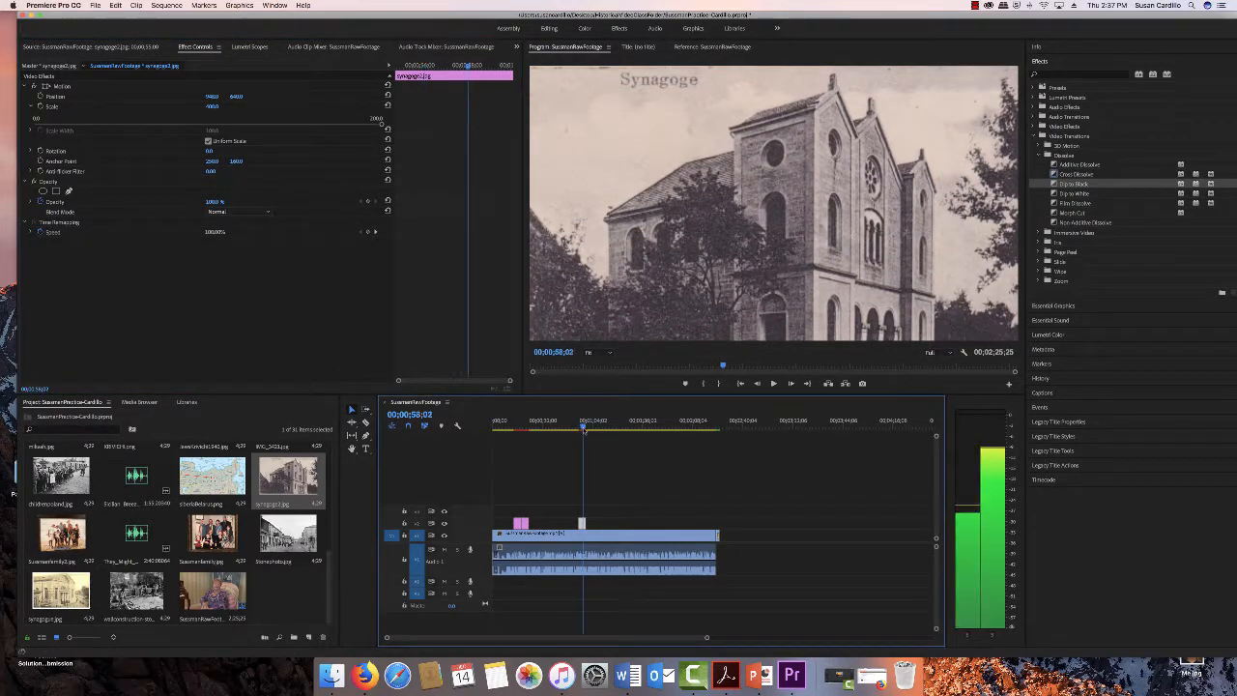
{"action": "key", "text": "space"}
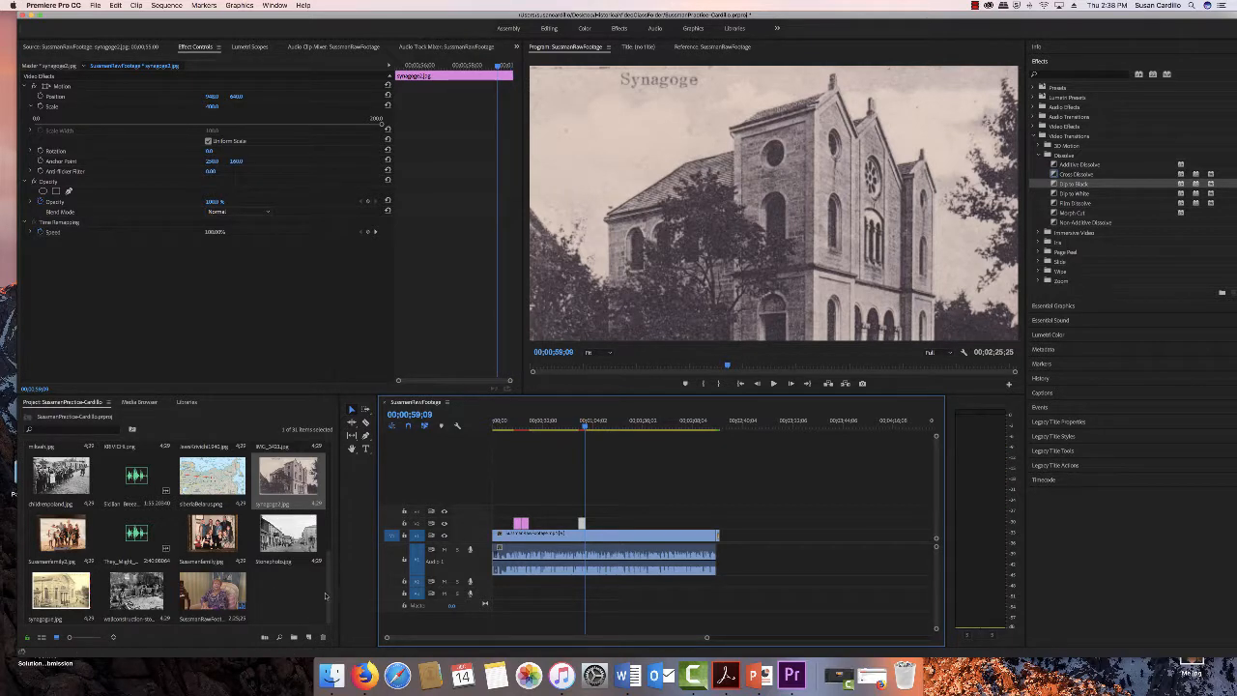
- Place the group photo on the overlay track right after the synagogue photo
{"action": "left_click_drag", "start_coordinate": [329, 598], "coordinate": [331, 554]}
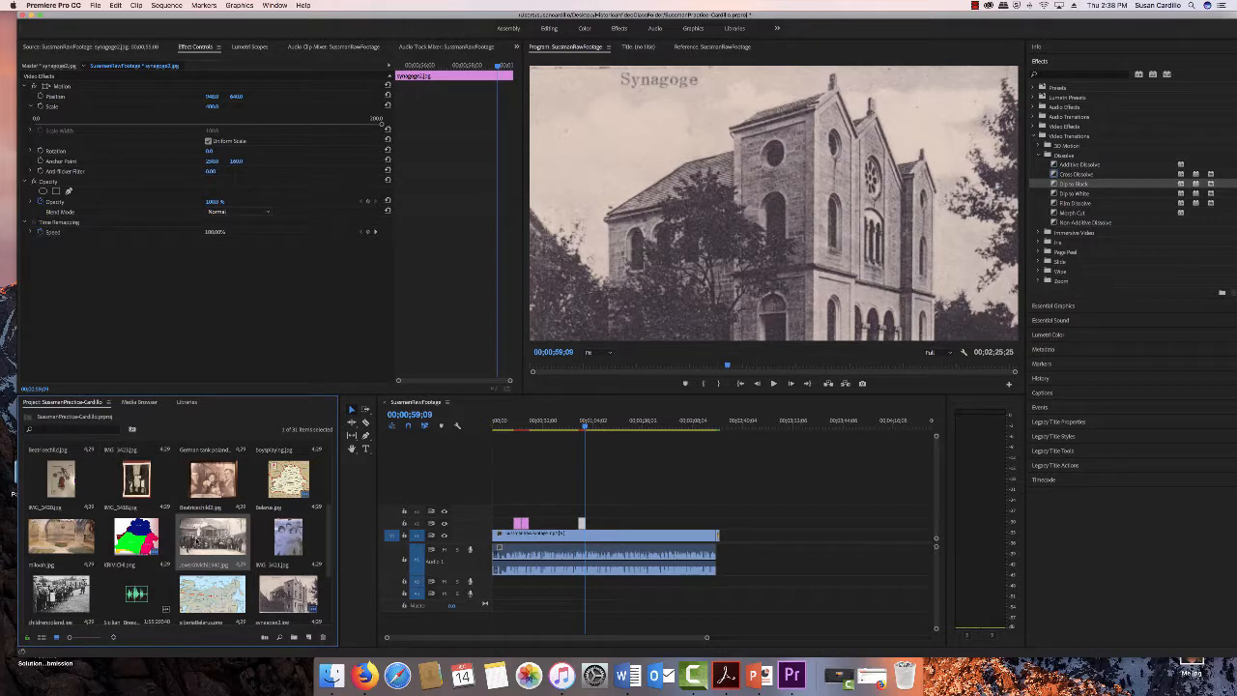
{"action": "left_click_drag", "start_coordinate": [198, 543], "coordinate": [587, 525]}
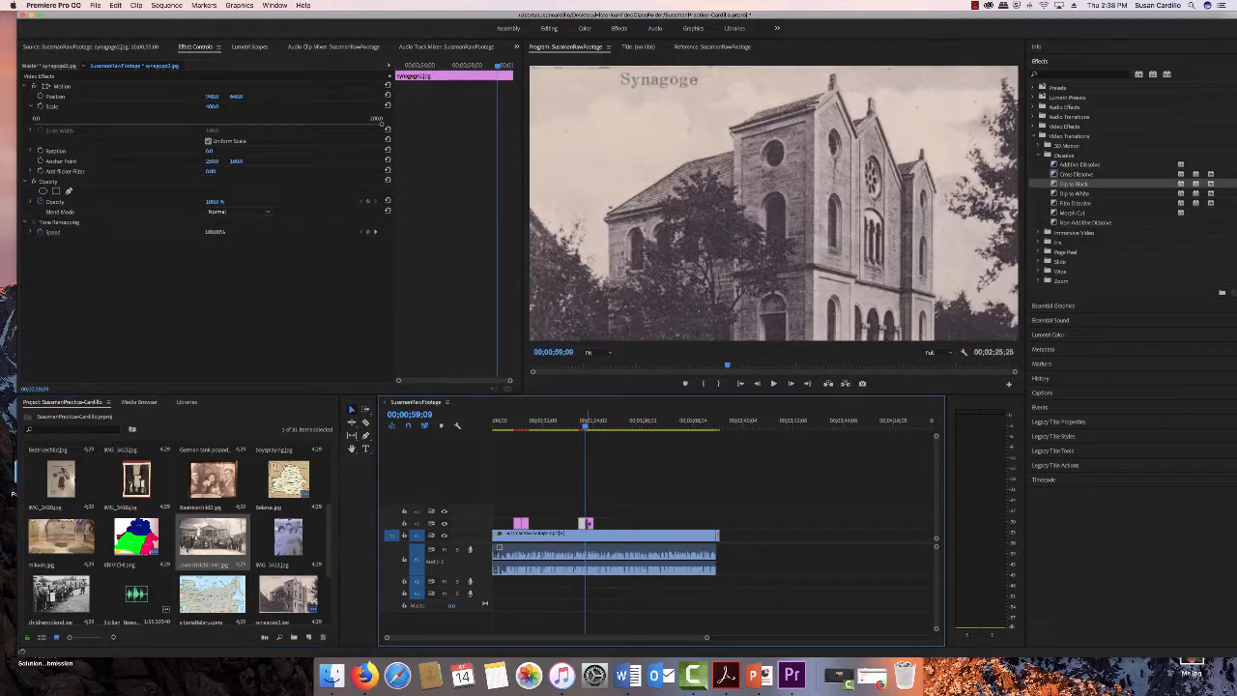
{"action": "key", "text": "space"}
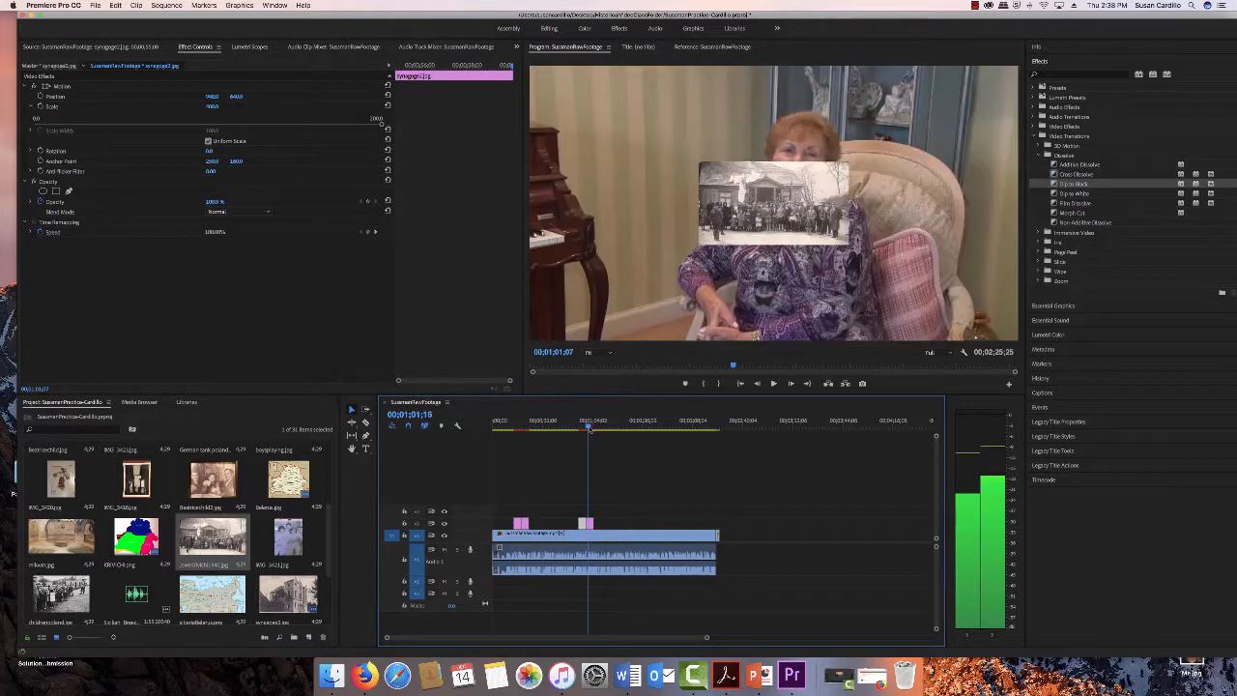
- Set the group photo's scale to 400 and nudge its vertical position
{"action": "left_click", "coordinate": [198, 48]}
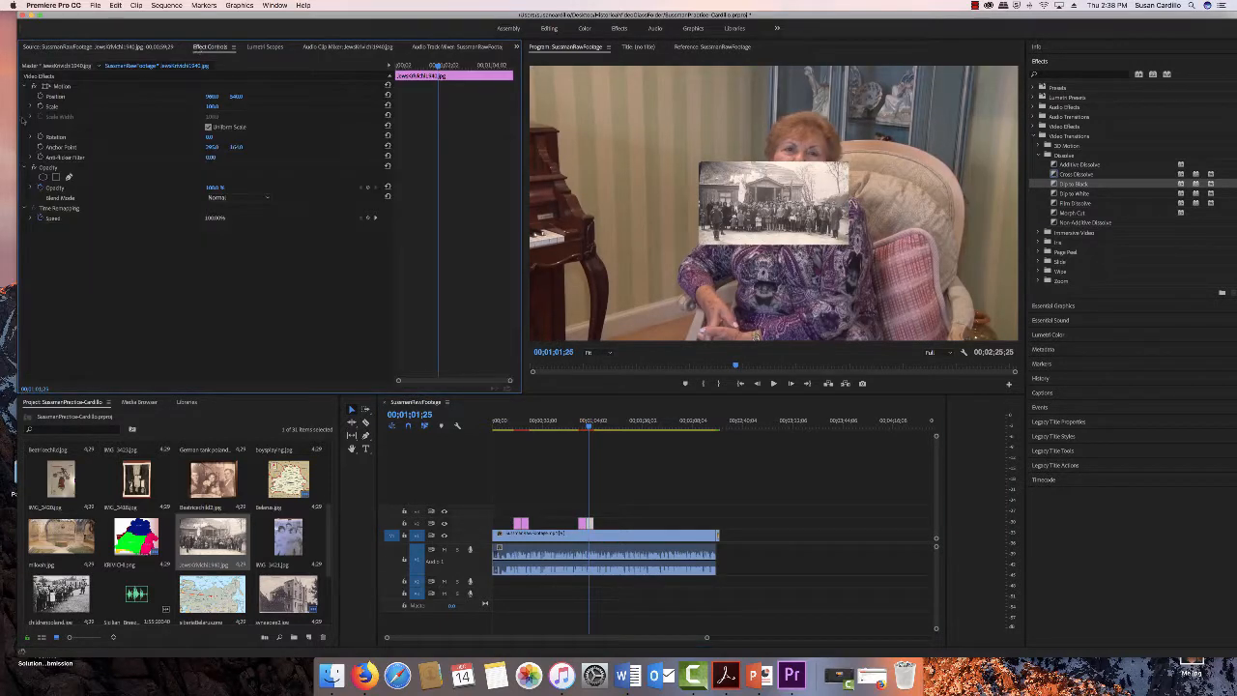
{"action": "left_click", "coordinate": [30, 107]}
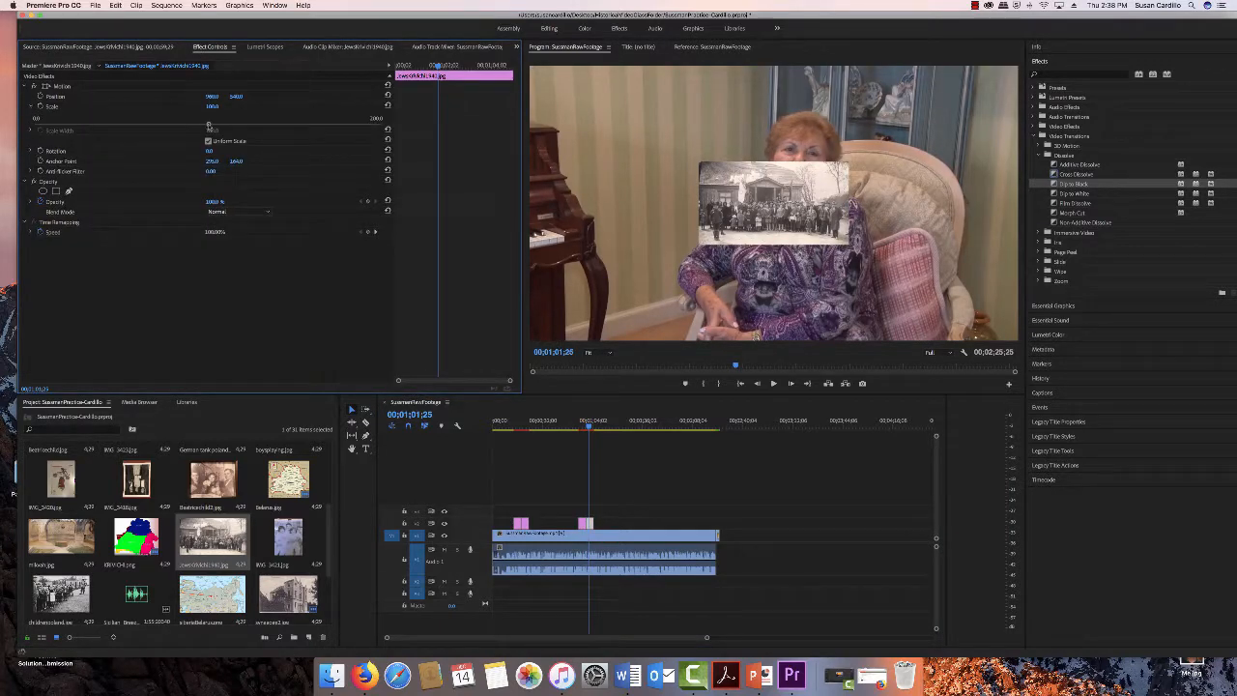
{"action": "left_click_drag", "start_coordinate": [356, 135], "coordinate": [382, 134]}
{"action": "left_click", "coordinate": [211, 107]}
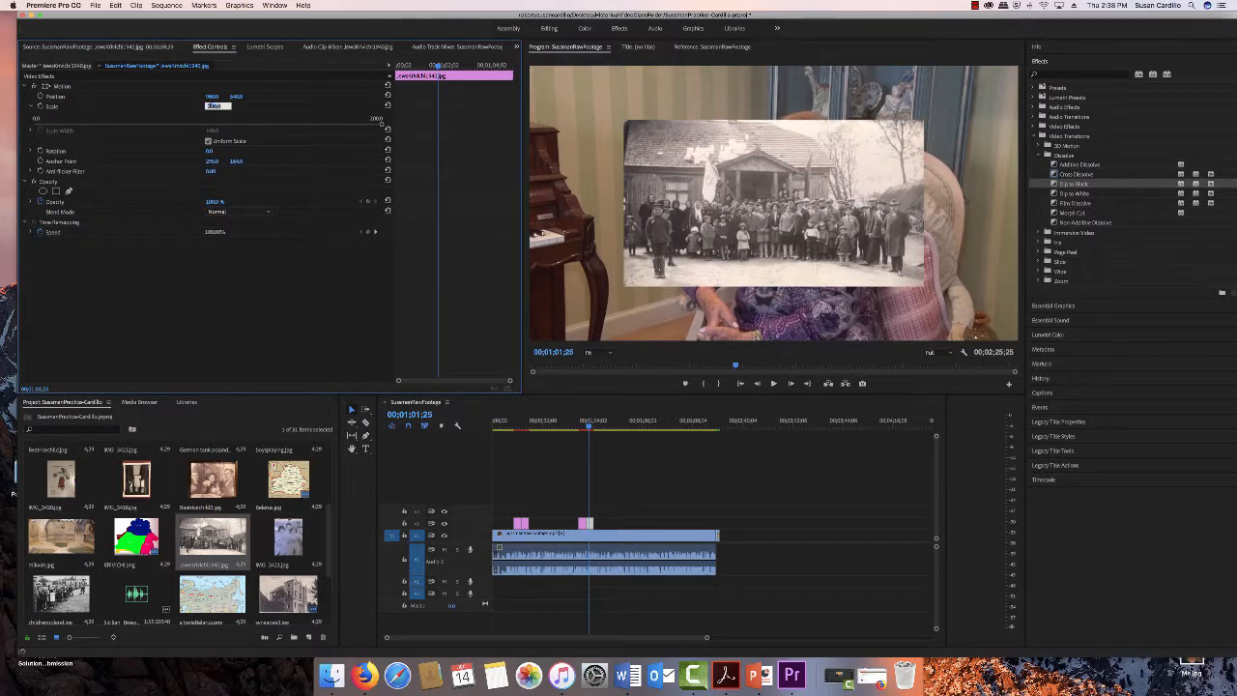
{"action": "type", "text": "40.0"}
{"action": "key", "text": "Return"}
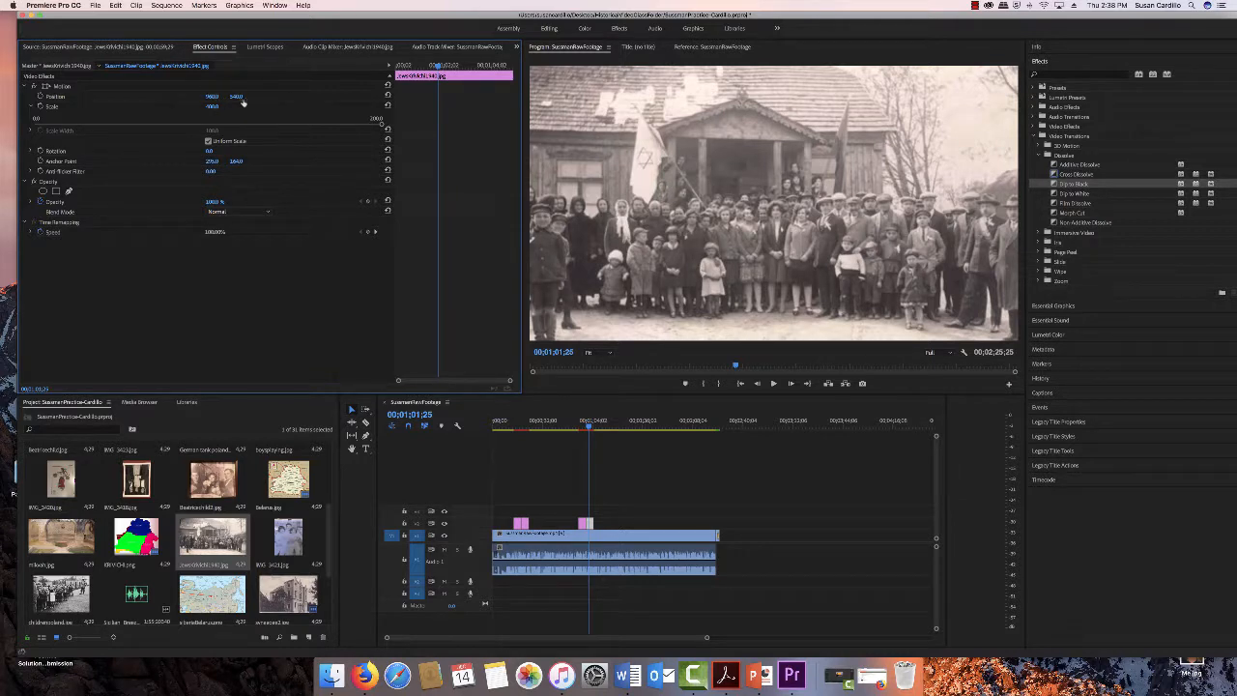
{"action": "mouse_move", "coordinate": [243, 102]}
{"action": "left_mouse_down"}
{"action": "mouse_move", "coordinate": [208, 103]}
{"action": "mouse_move", "coordinate": [243, 97]}
{"action": "left_mouse_up"}
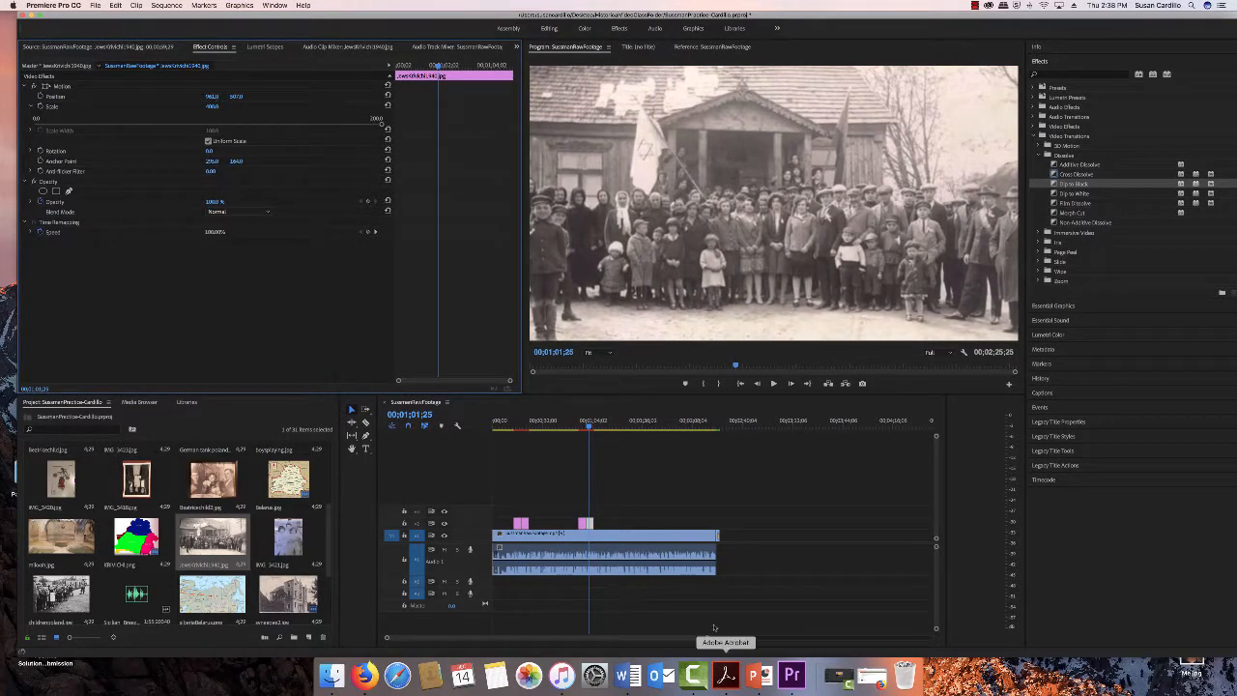
- Place the mikvah photo on the overlay track right after the group photo
{"action": "scroll", "coordinate": [327, 541], "scroll_direction": "up", "scroll_amount": 2}
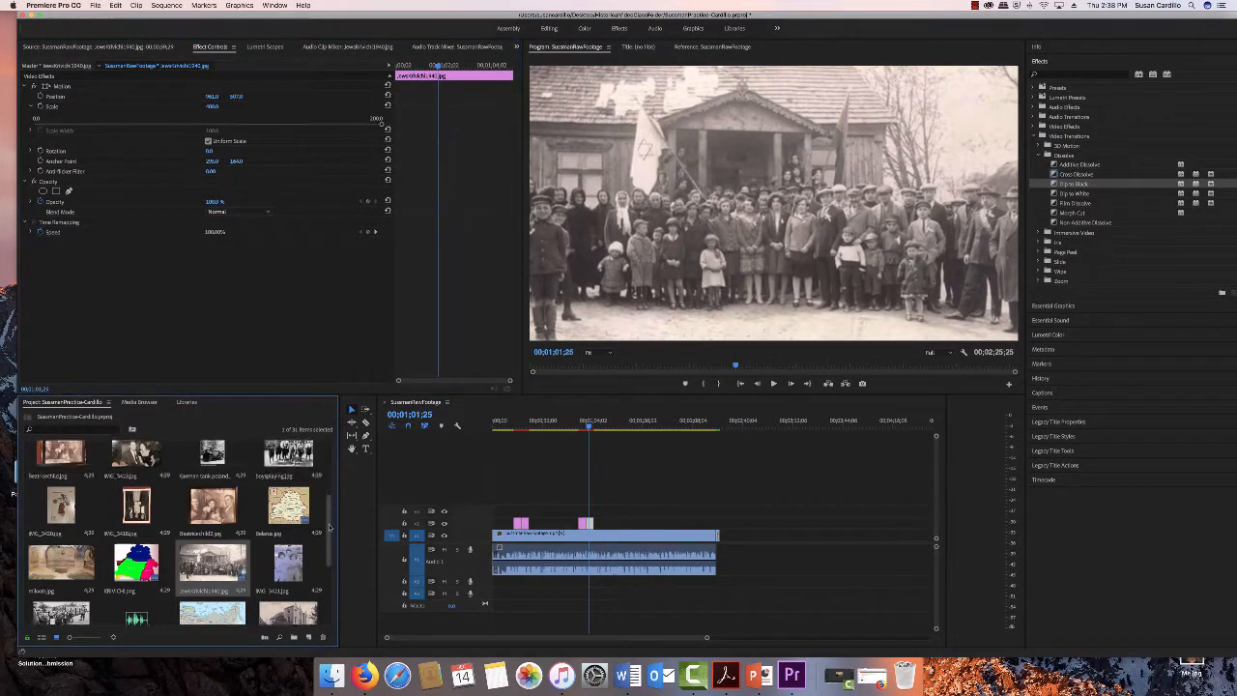
{"action": "left_click", "coordinate": [54, 593]}
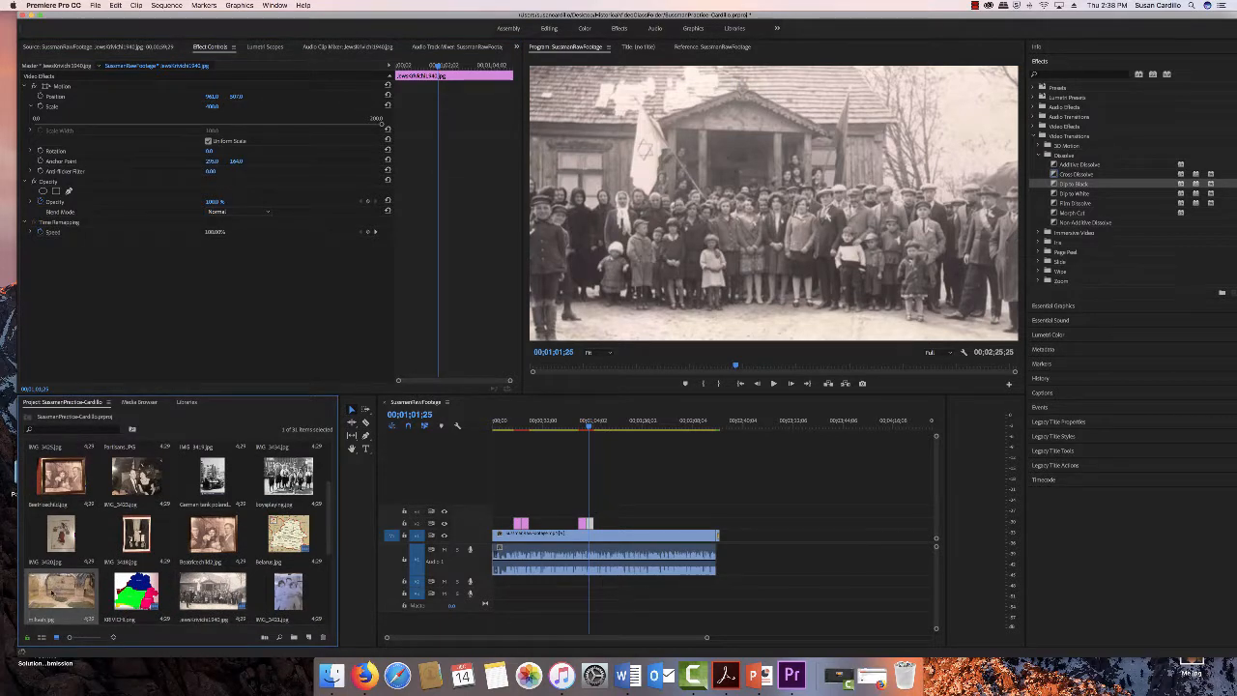
{"action": "left_click_drag", "start_coordinate": [53, 594], "coordinate": [599, 523]}
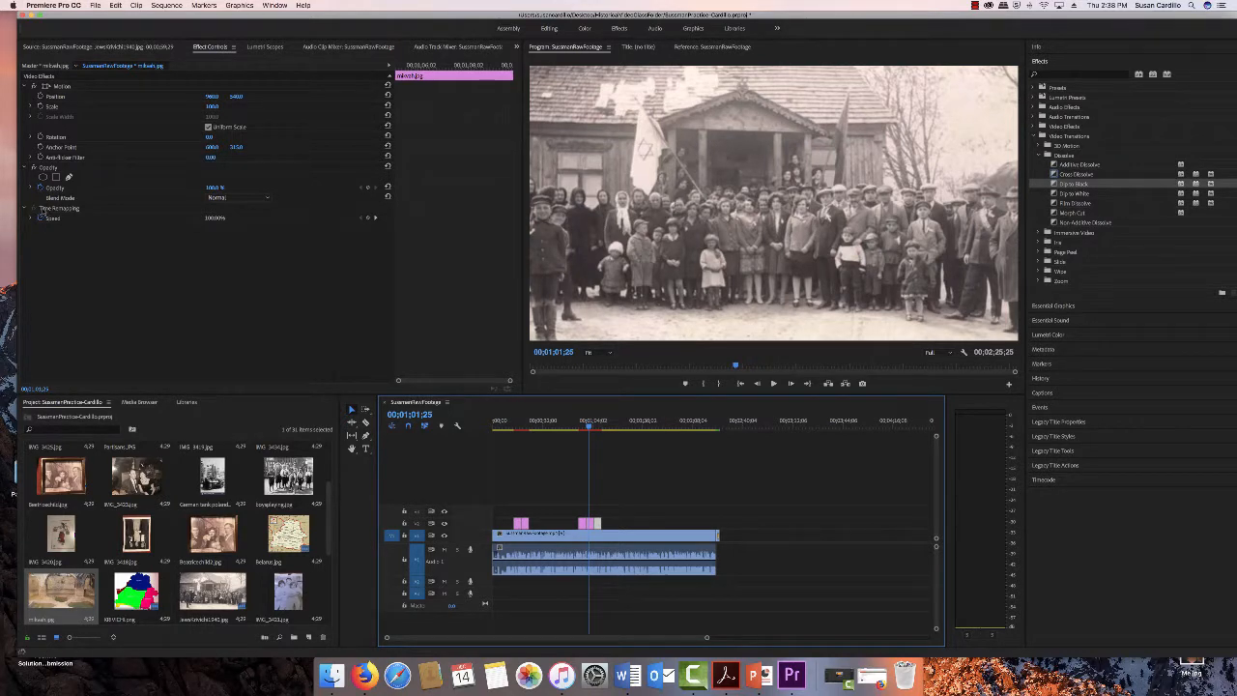
- Apply the Black & White effect from Image Control to the mikvah photo
{"action": "left_click", "coordinate": [32, 188]}
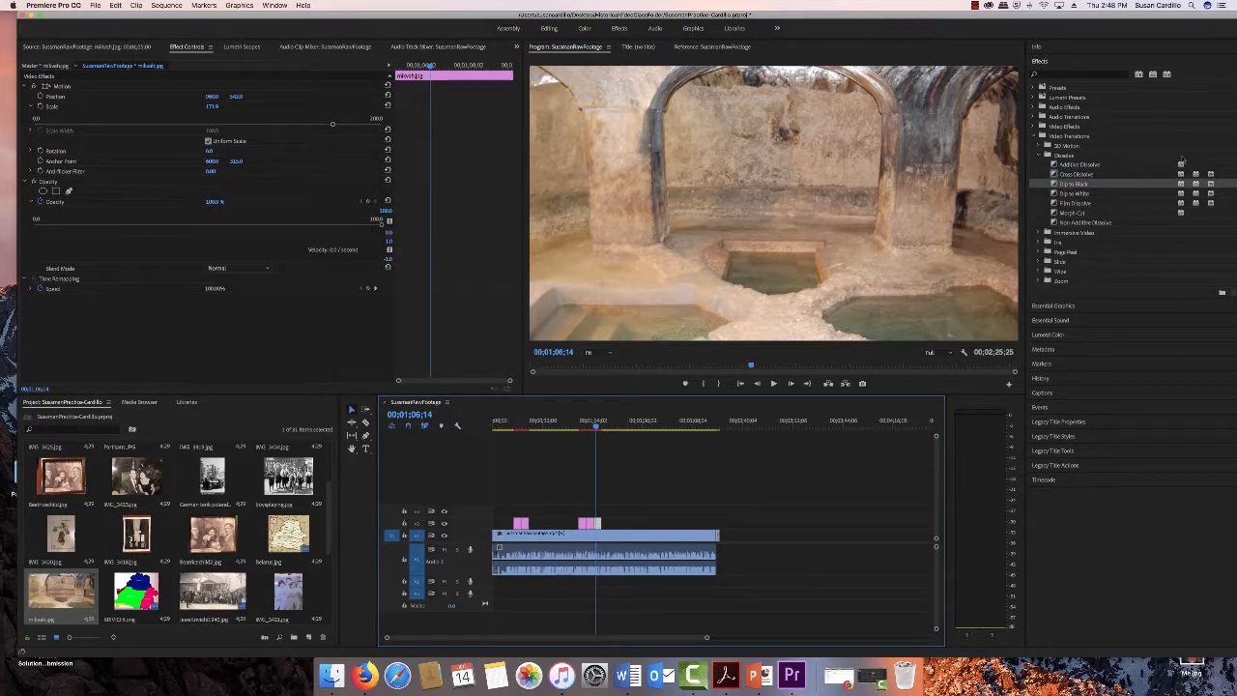
{"action": "left_click", "coordinate": [1038, 126]}
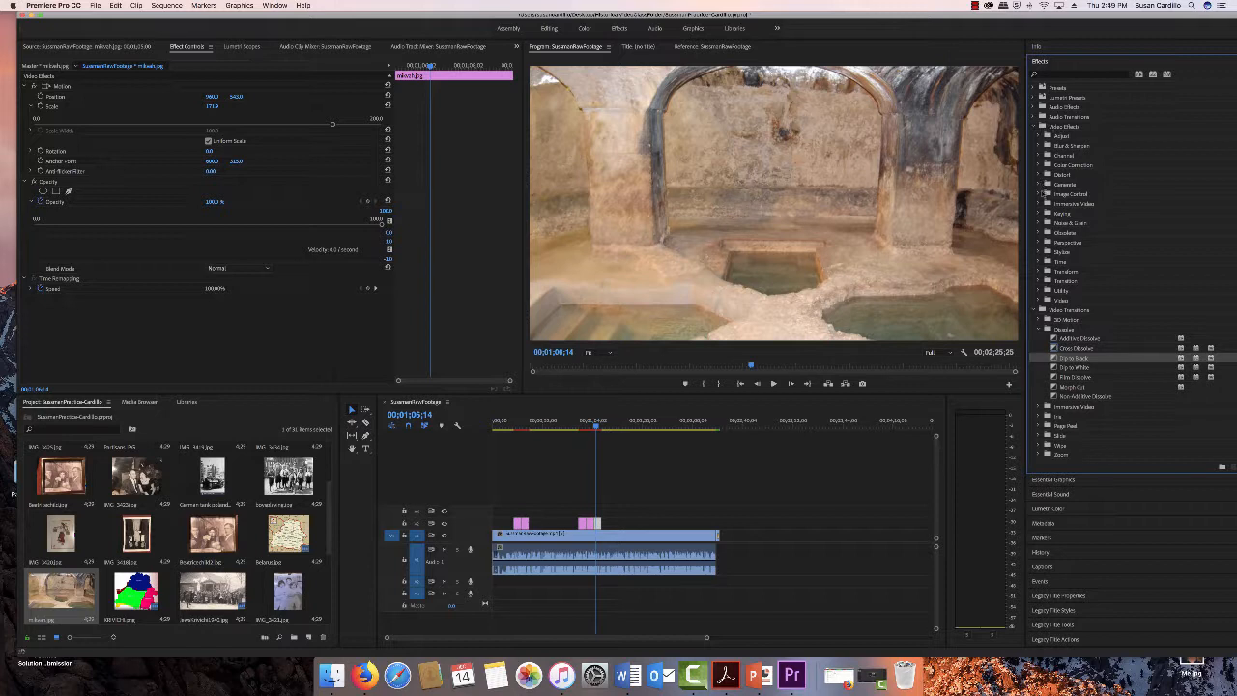
{"action": "left_click", "coordinate": [1039, 195]}
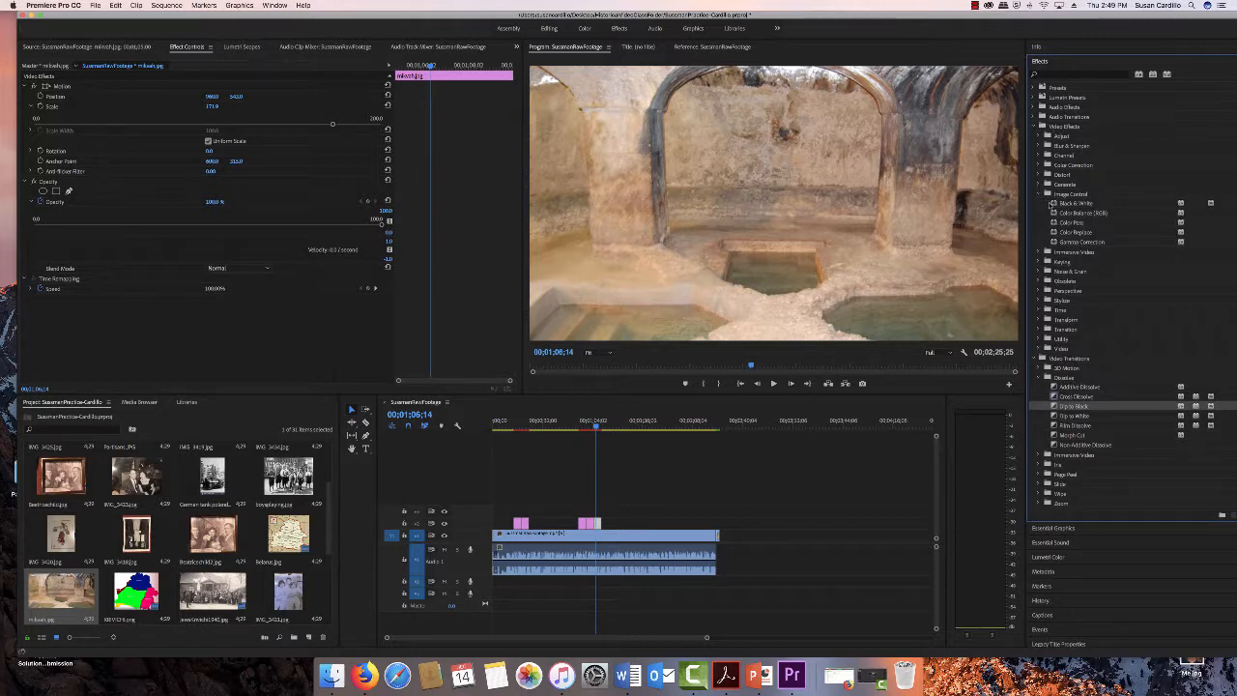
{"action": "left_click", "coordinate": [1072, 202]}
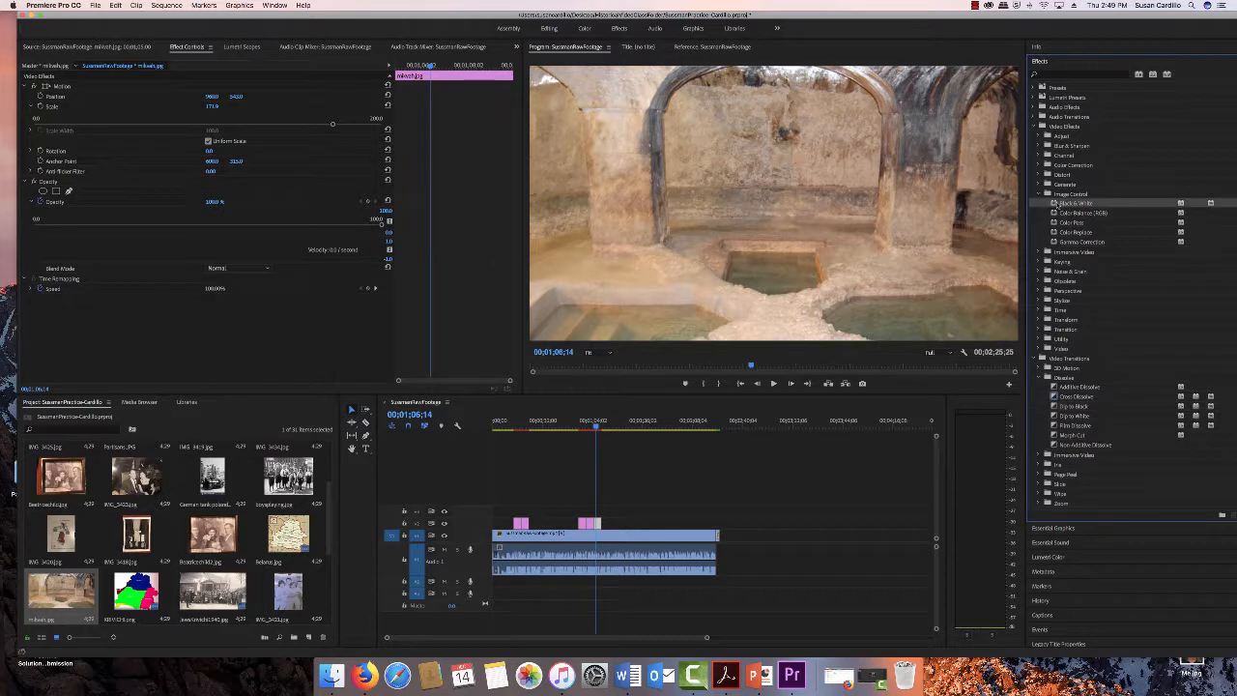
{"action": "left_click_drag", "start_coordinate": [1059, 203], "coordinate": [599, 523]}
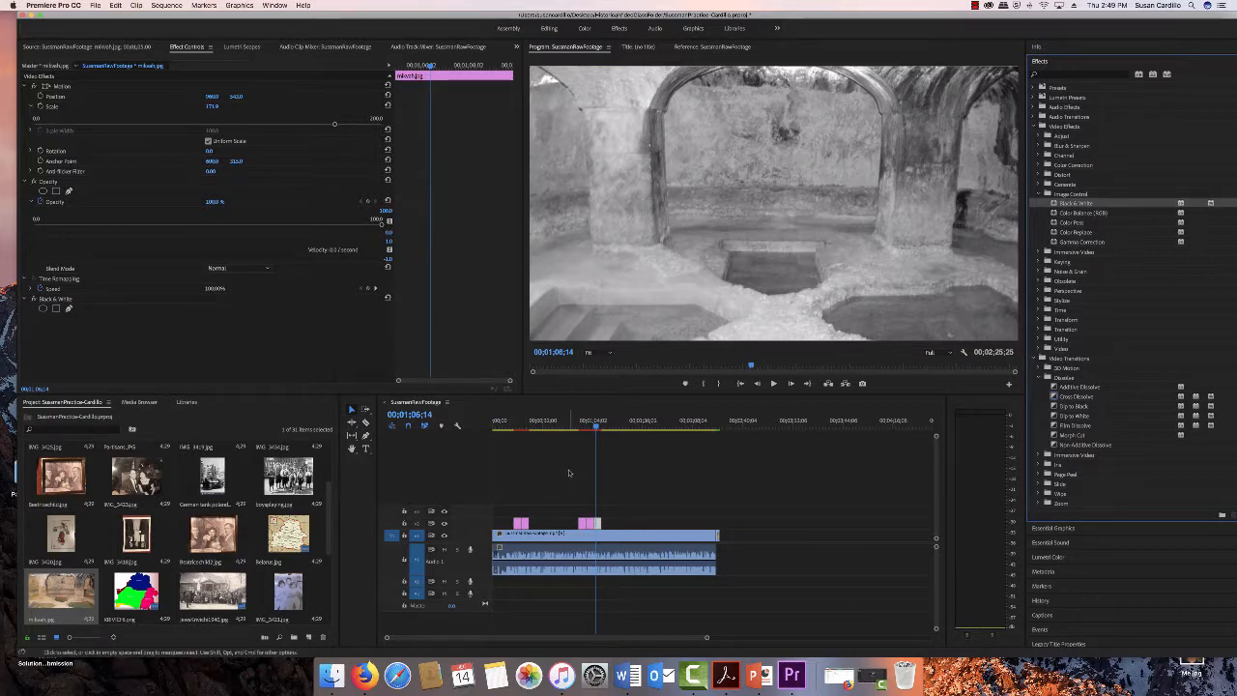
- Toggle the Black & White effect off and back on to compare the mikvah photo
{"action": "left_click", "coordinate": [42, 309]}
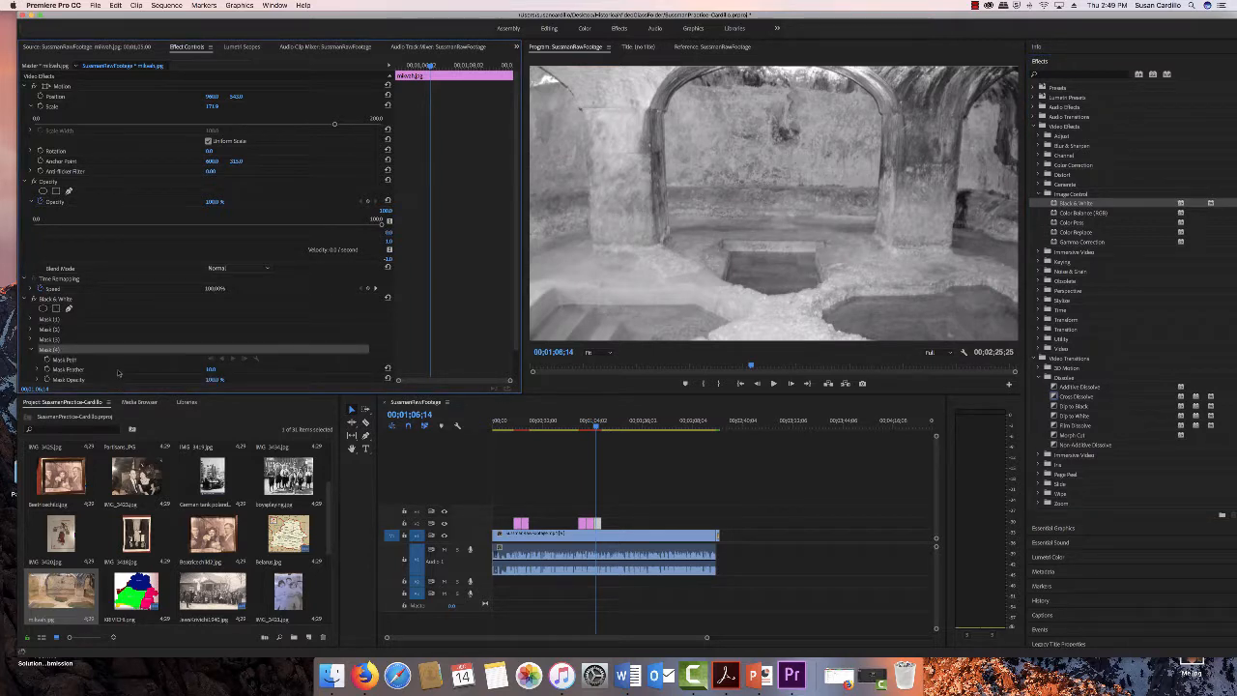
{"action": "left_click", "coordinate": [62, 300]}
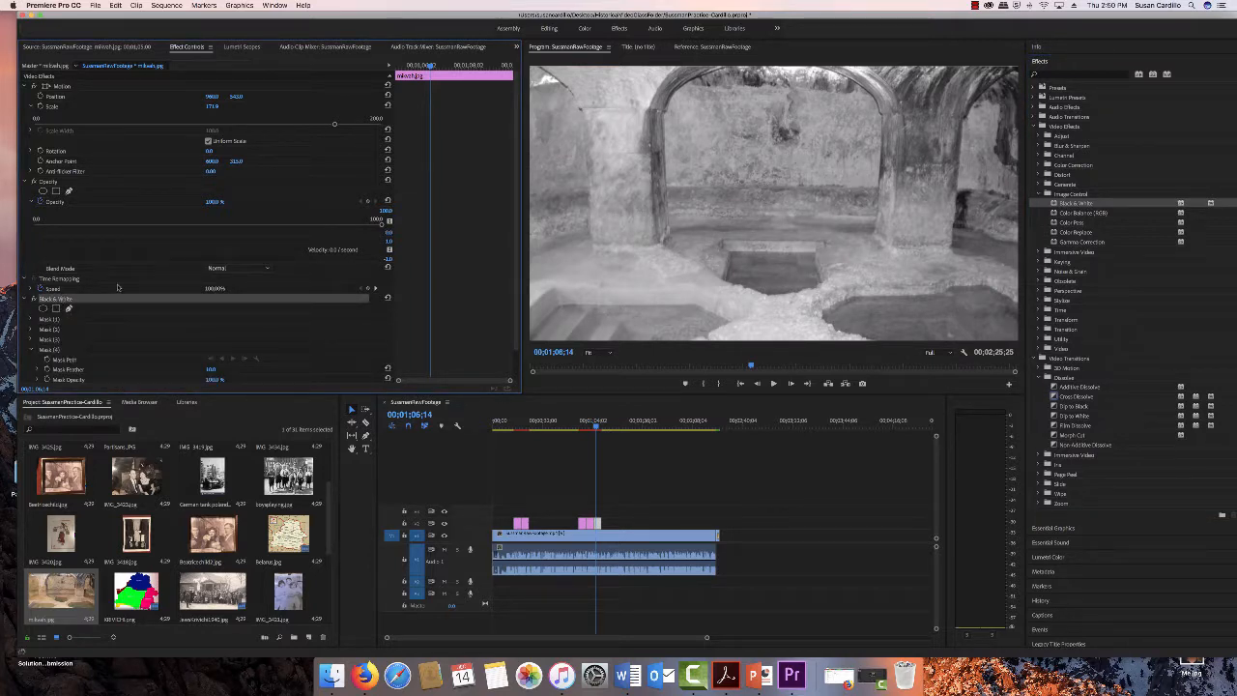
{"action": "left_click", "coordinate": [34, 299]}
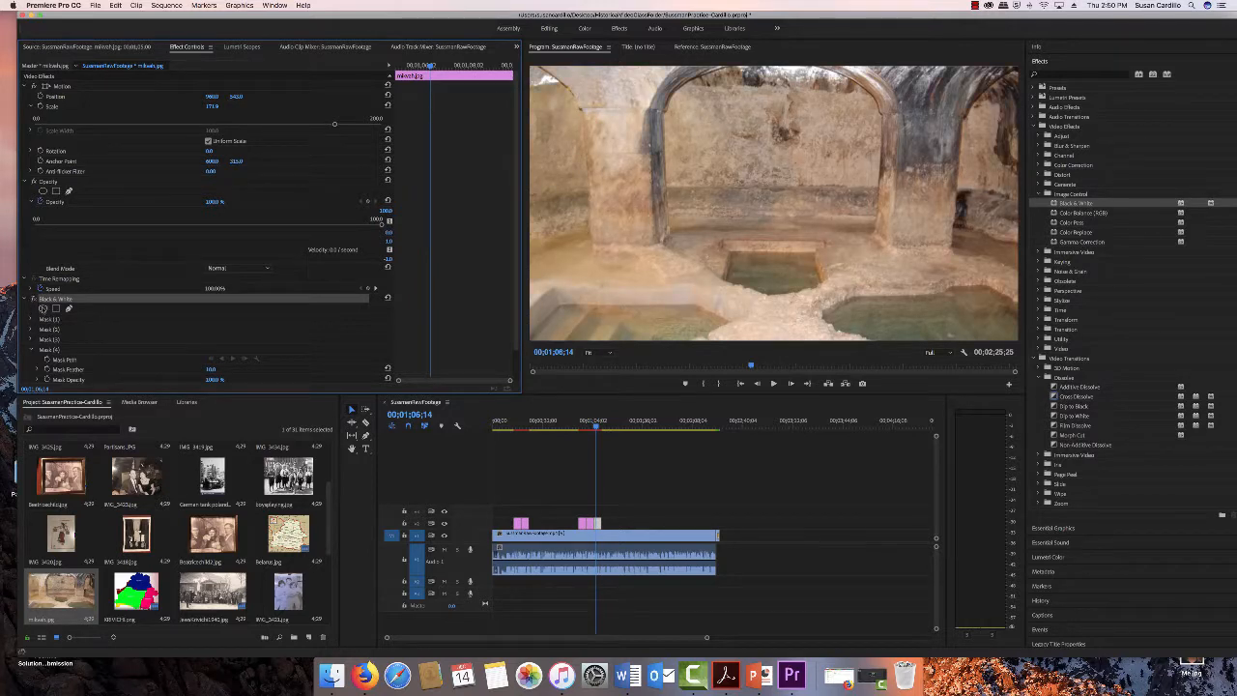
{"action": "left_click", "coordinate": [34, 299]}
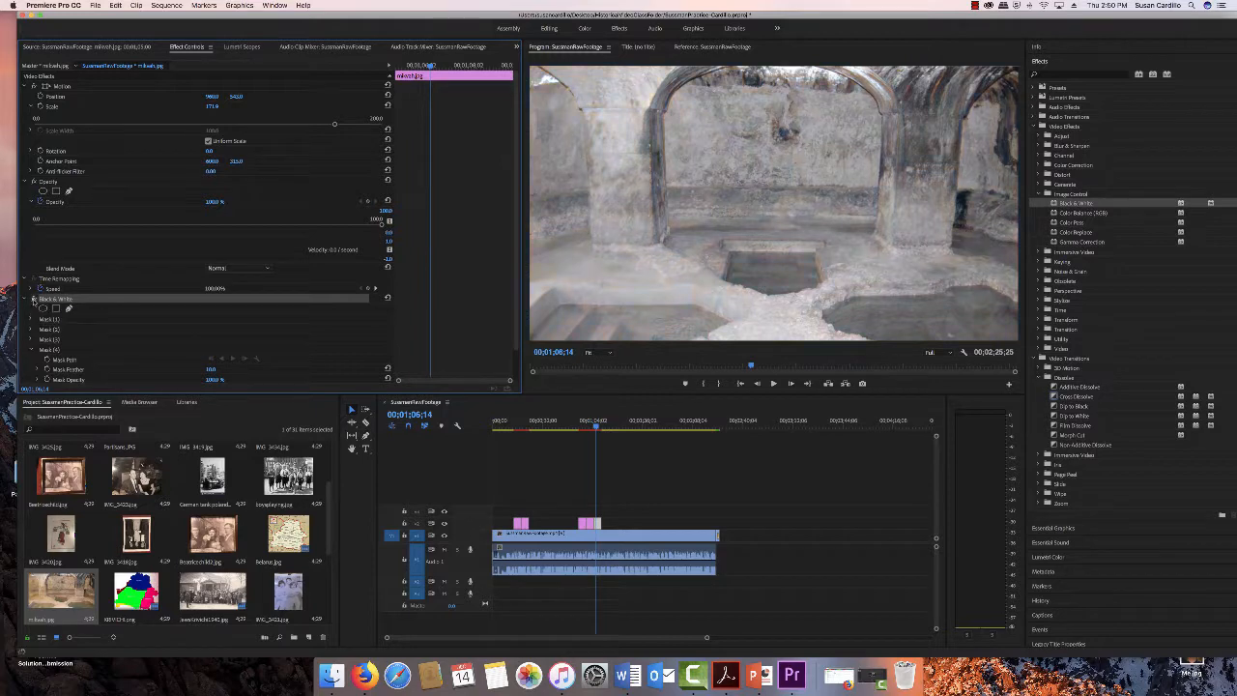
- Play back the sequence from before the synagogue photo to review the overlays
{"action": "left_click", "coordinate": [578, 422]}
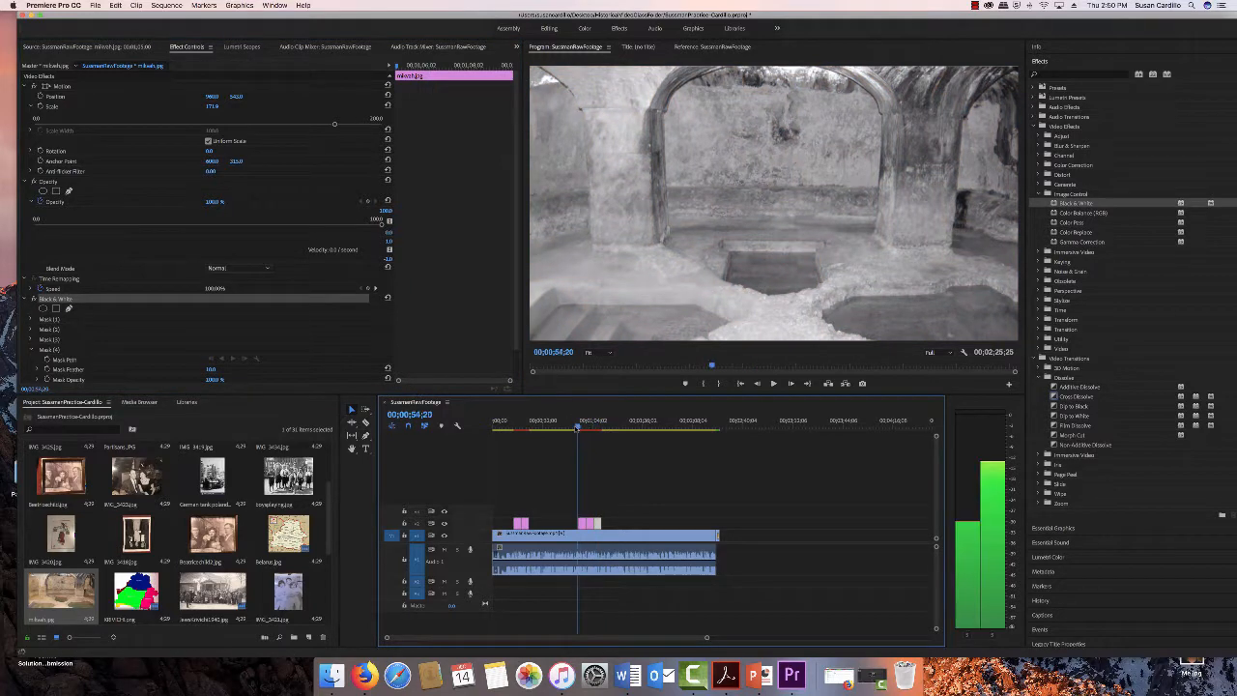
{"action": "left_click", "coordinate": [773, 383]}
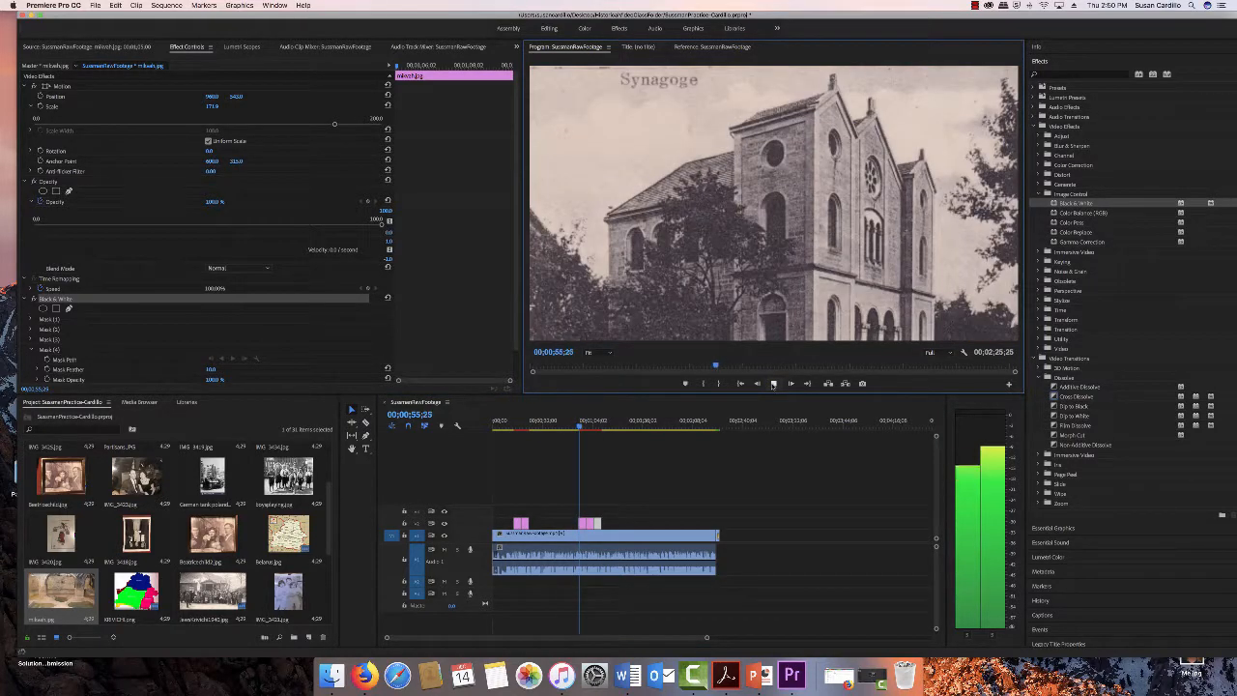
- Keep playing back the interview after the mikvah photo while adjusting the playback volume
{"action": "key", "text": "XF86AudioLowerVolume"}
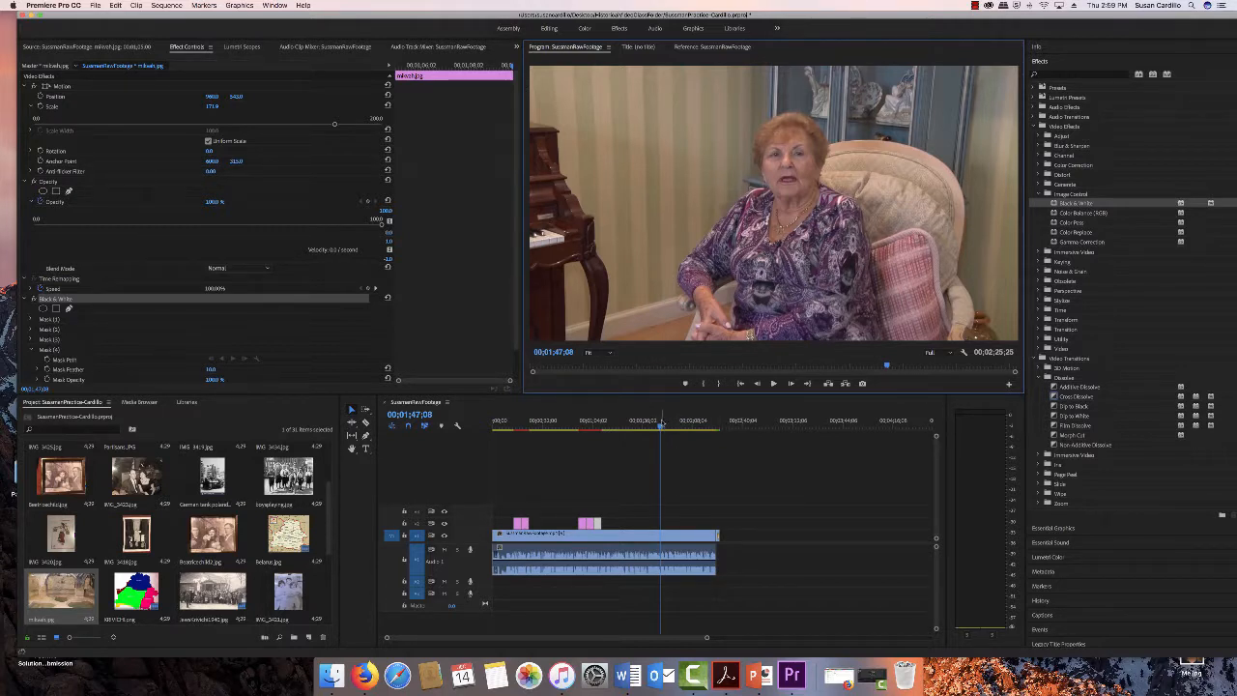
{"action": "key", "text": "XF86AudioRaiseVolume"}
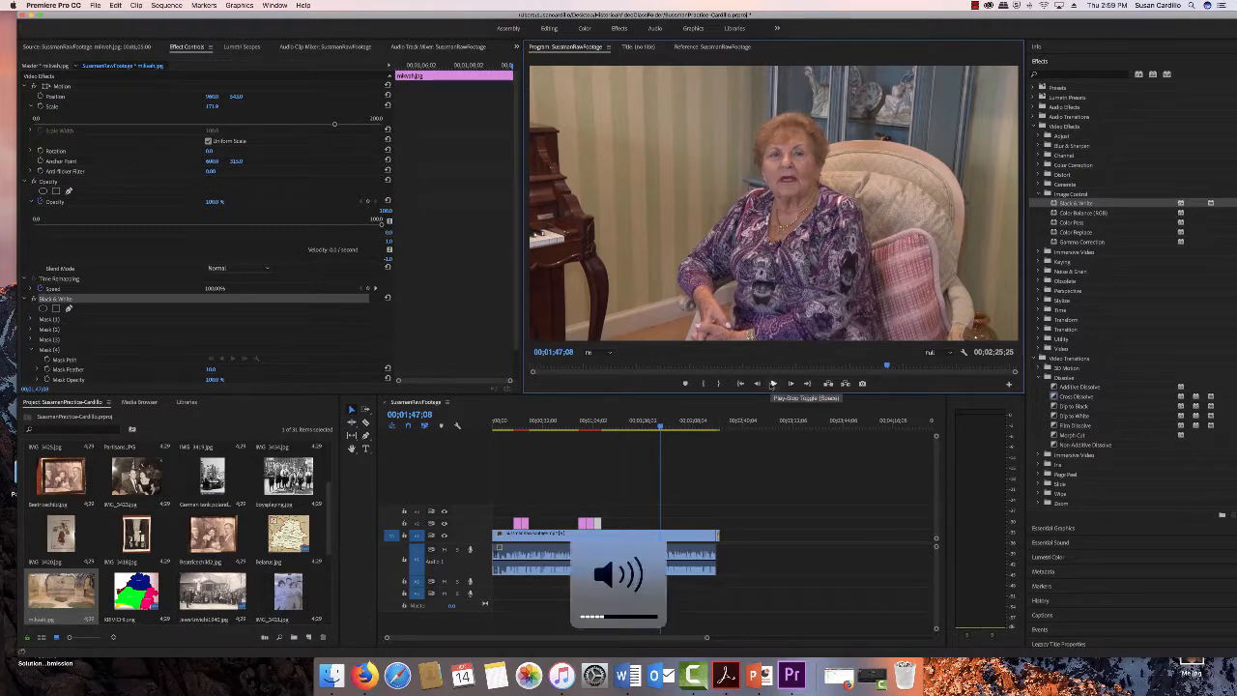
{"action": "key", "text": "XF86AudioLowerVolume"}
{"action": "key", "text": "XF86AudioLowerVolume"}
{"action": "left_click", "coordinate": [772, 383]}
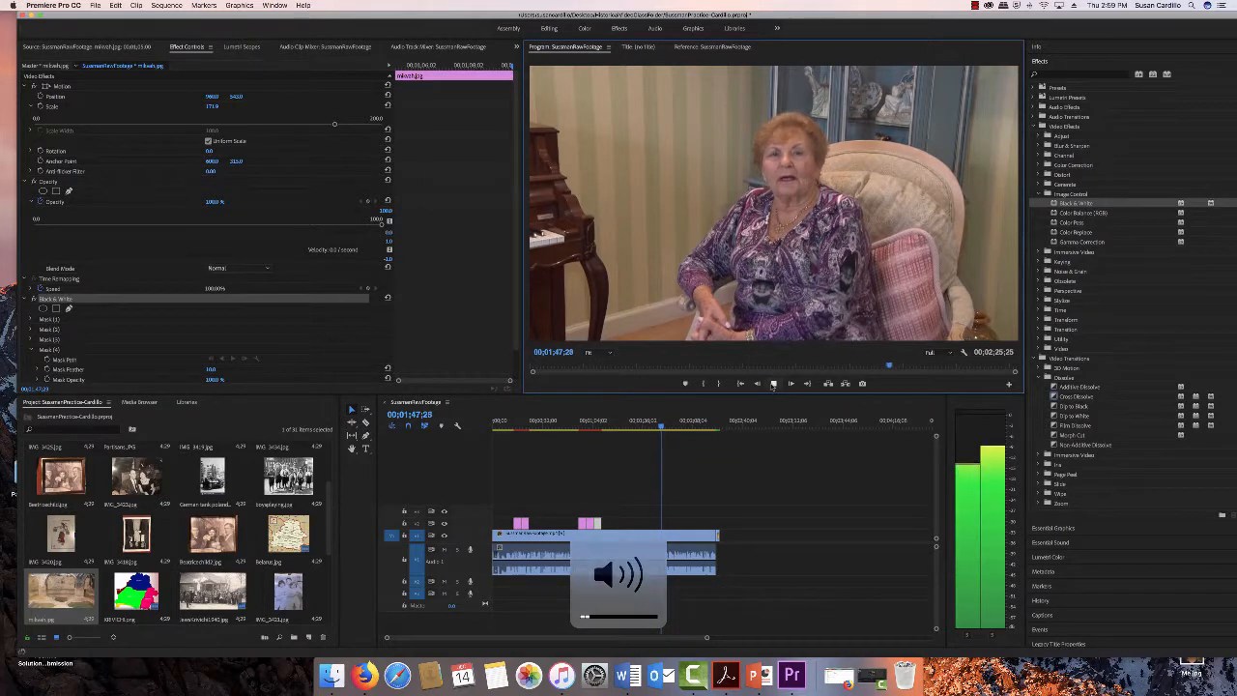
{"action": "key", "text": "XF86AudioRaiseVolume"}
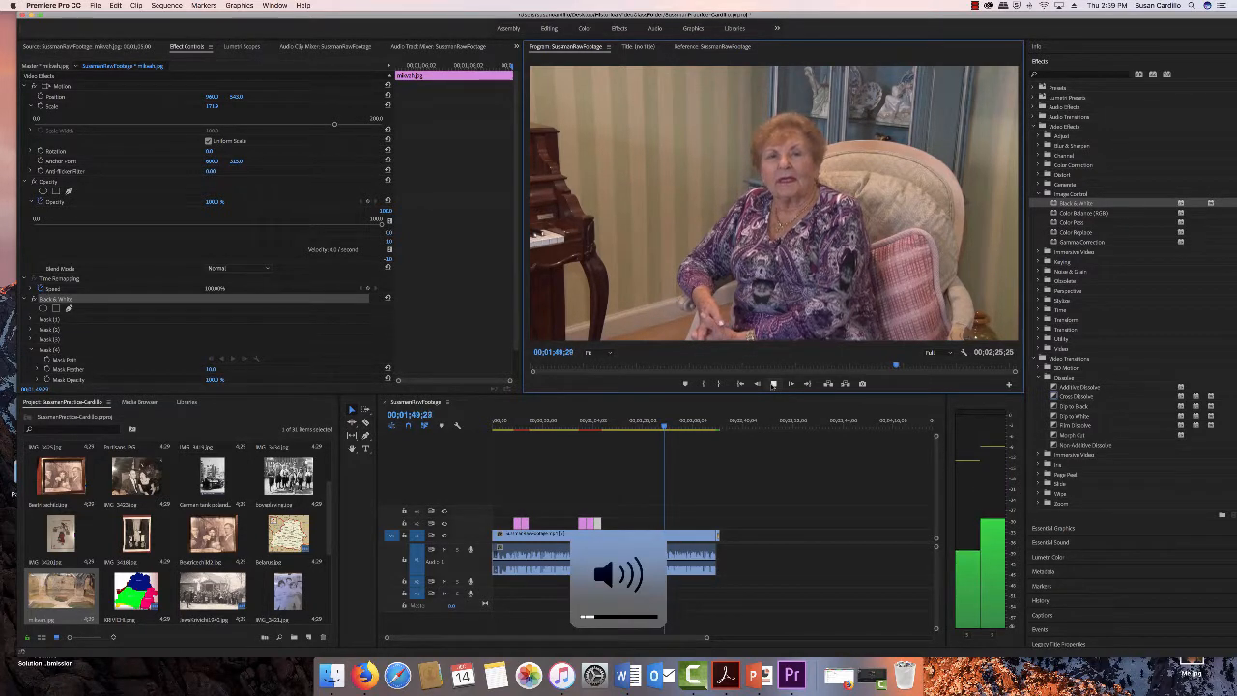
{"action": "left_click", "coordinate": [772, 382]}
- Place the SovietFootage.mp4 clip on the overlay track at the playhead, about 00;01;46;01
{"action": "left_click_drag", "start_coordinate": [665, 427], "coordinate": [659, 427]}
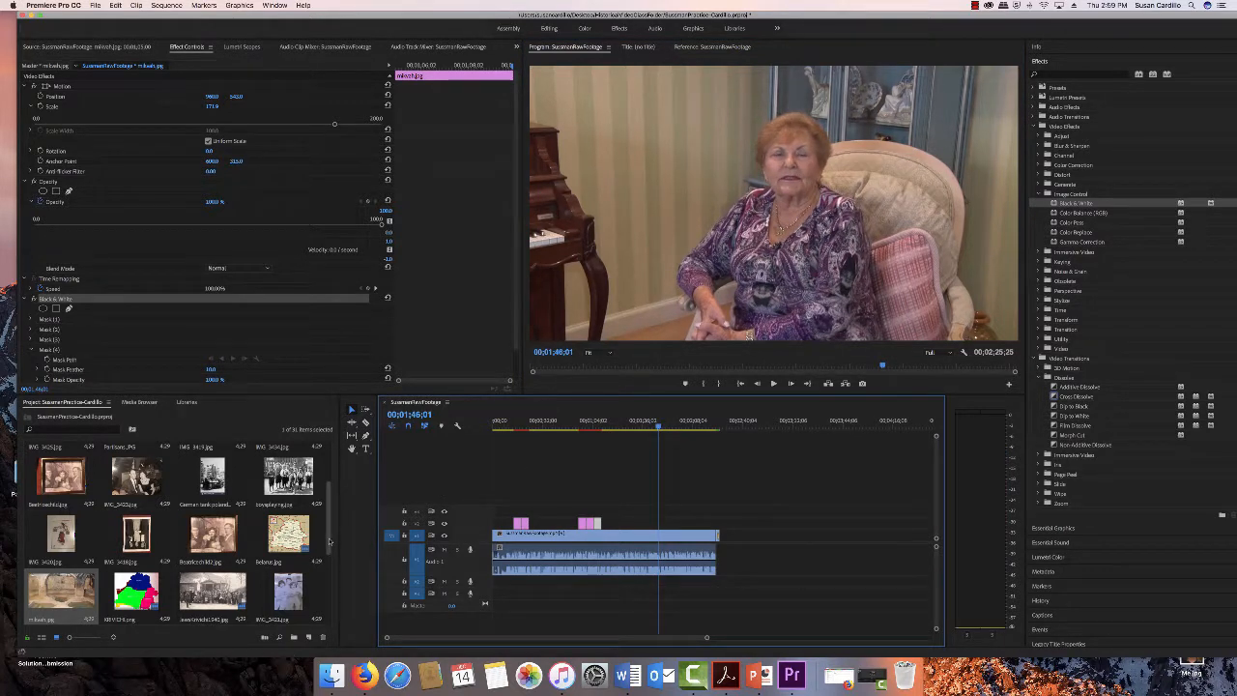
{"action": "left_click_drag", "start_coordinate": [330, 541], "coordinate": [324, 488]}
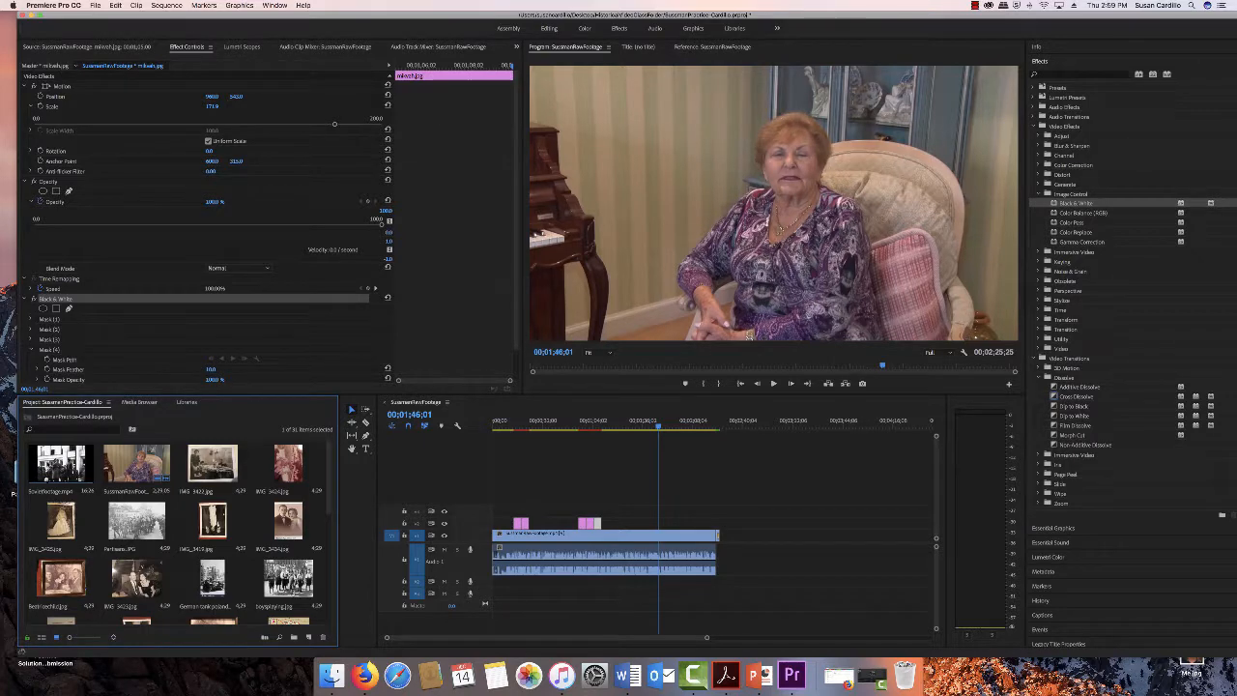
{"action": "left_click", "coordinate": [60, 466]}
{"action": "left_click_drag", "start_coordinate": [61, 465], "coordinate": [669, 524]}
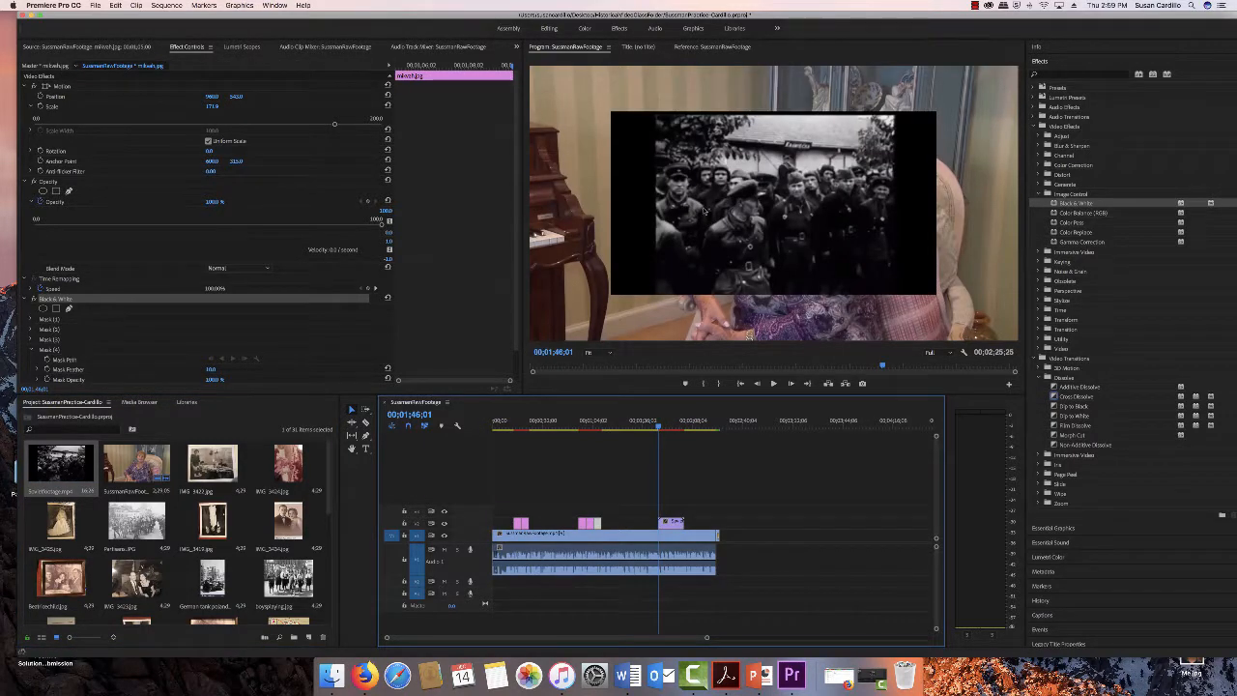
{"action": "left_click", "coordinate": [671, 524]}
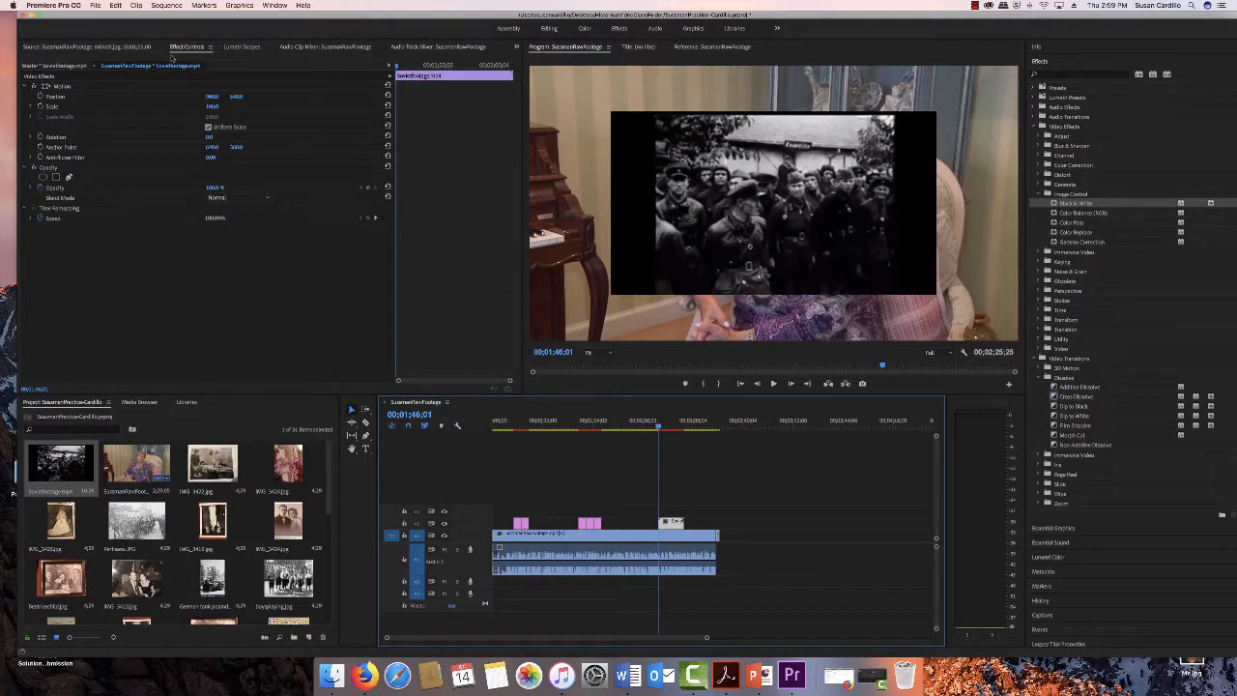
- Scale the Soviet footage clip up to about 152% so it fills the frame
{"action": "left_click", "coordinate": [63, 85]}
{"action": "left_click", "coordinate": [31, 106]}
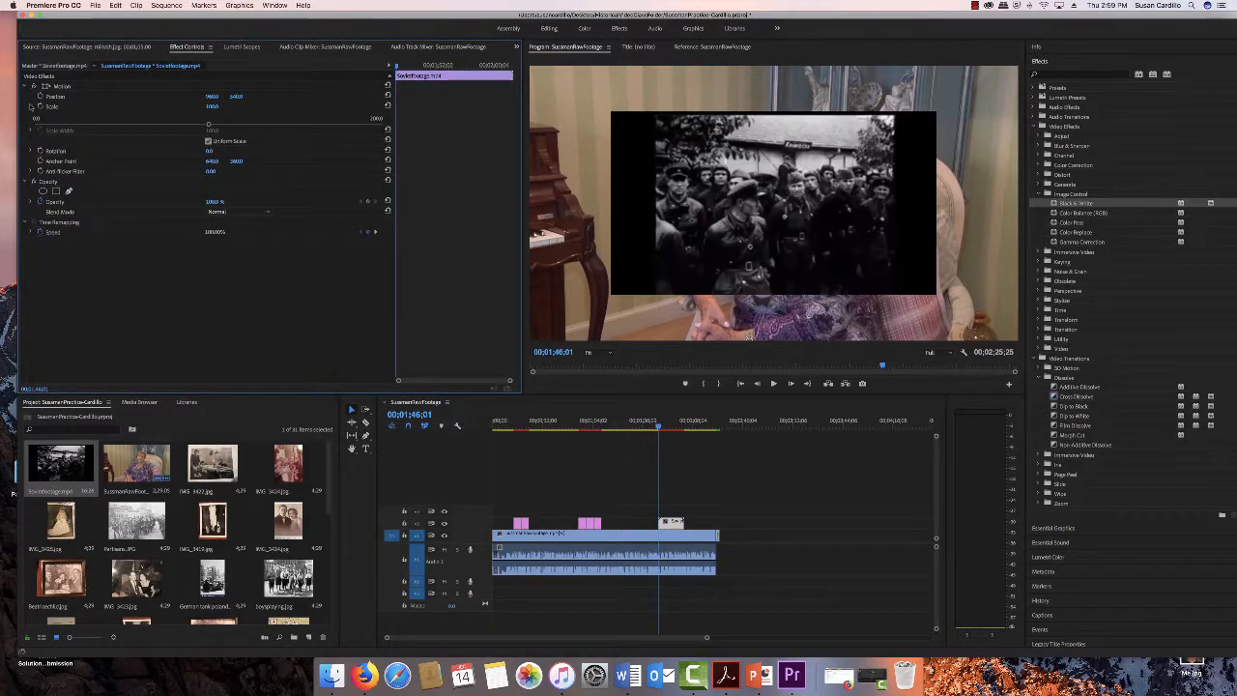
{"action": "left_click_drag", "start_coordinate": [208, 125], "coordinate": [297, 132]}
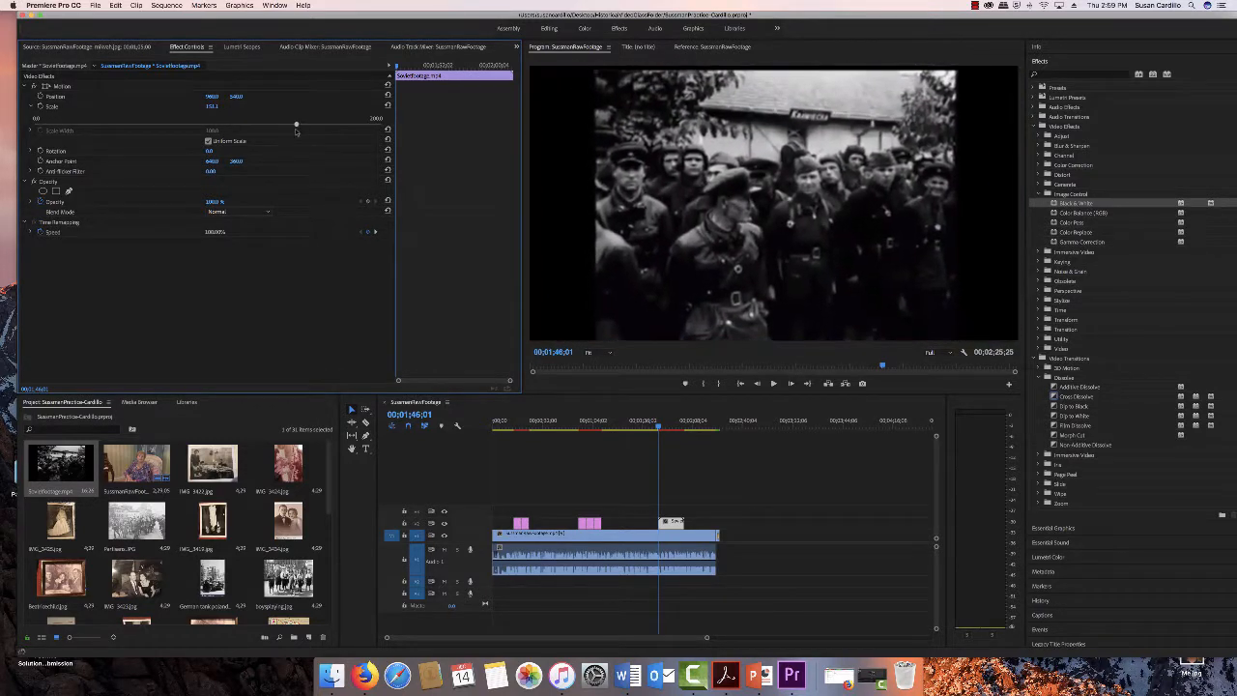
- Play back the sequence through the Soviet footage overlay to review it
{"action": "left_click", "coordinate": [772, 383]}
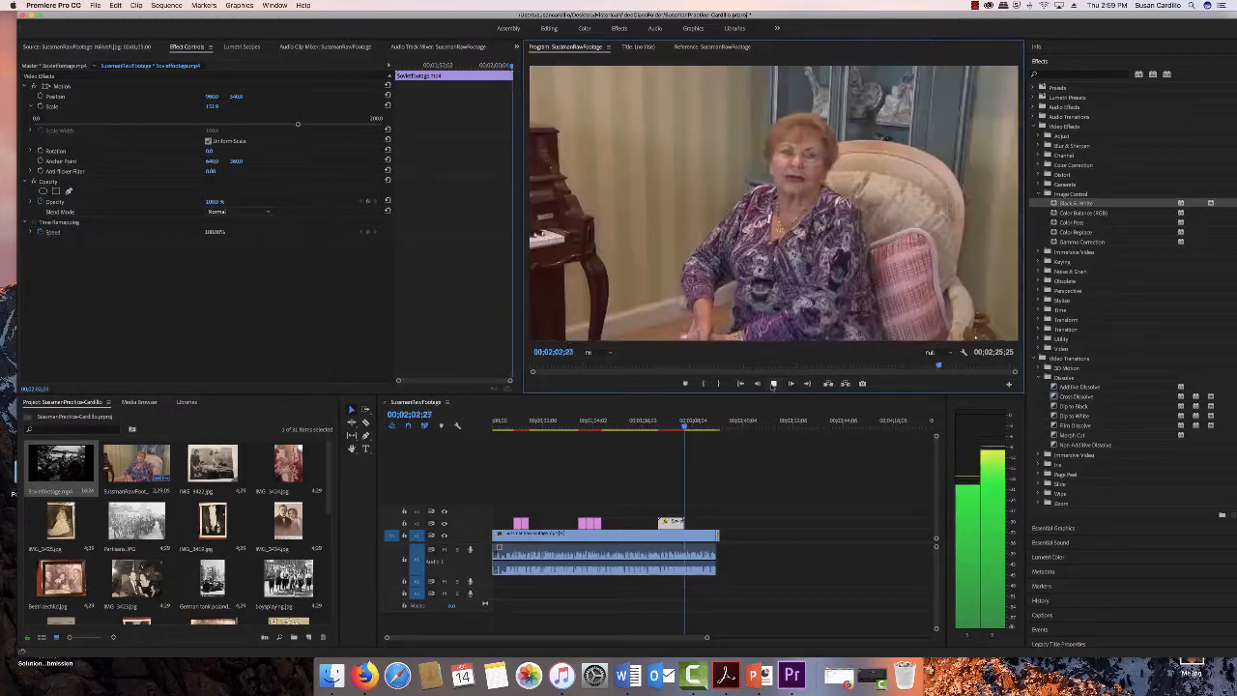
{"action": "left_click", "coordinate": [773, 384]}
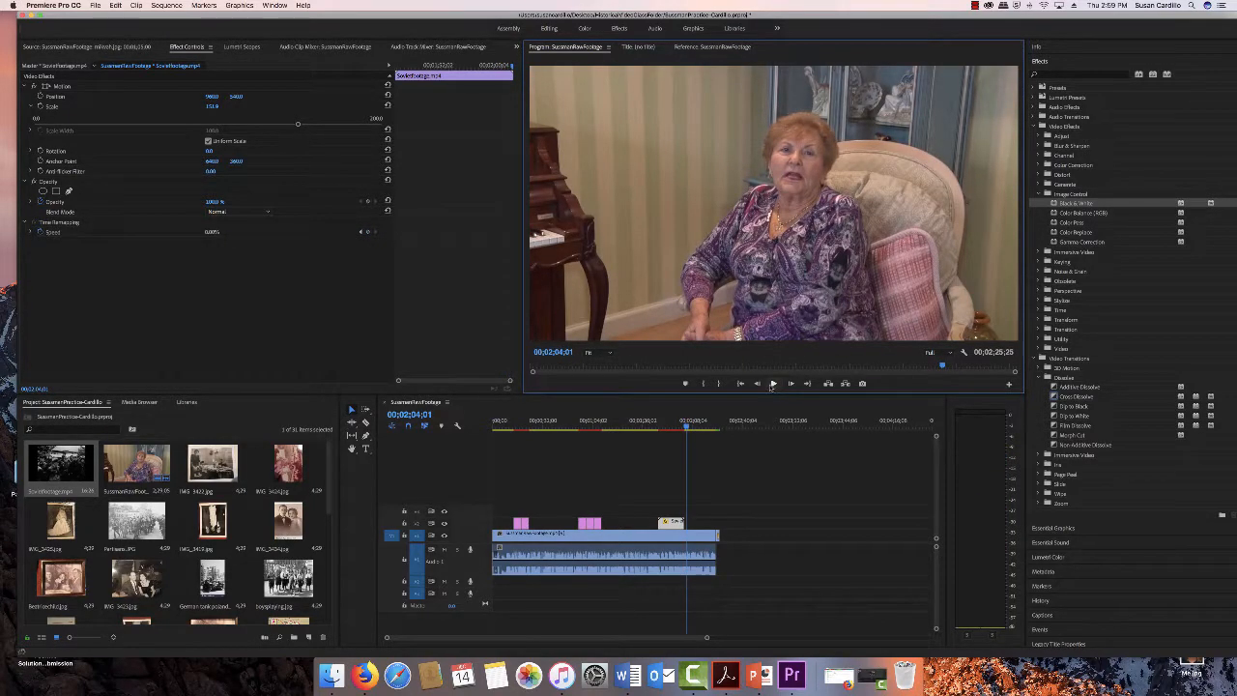
{"action": "left_click", "coordinate": [975, 6]}
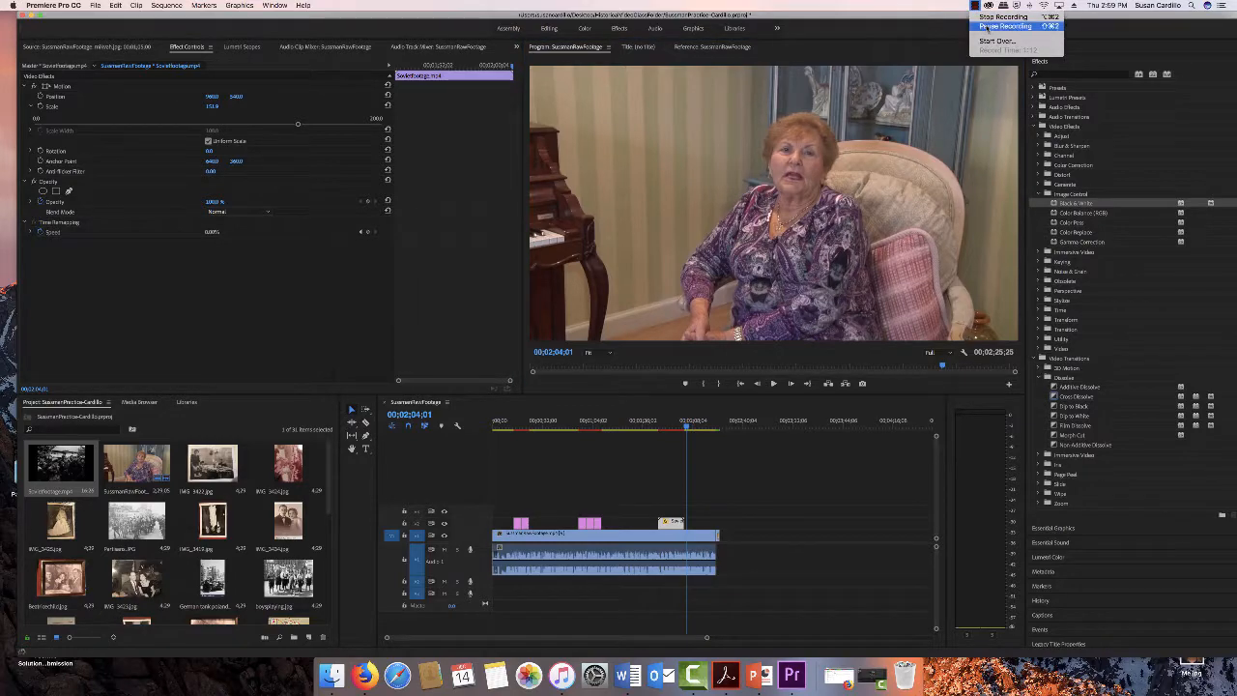